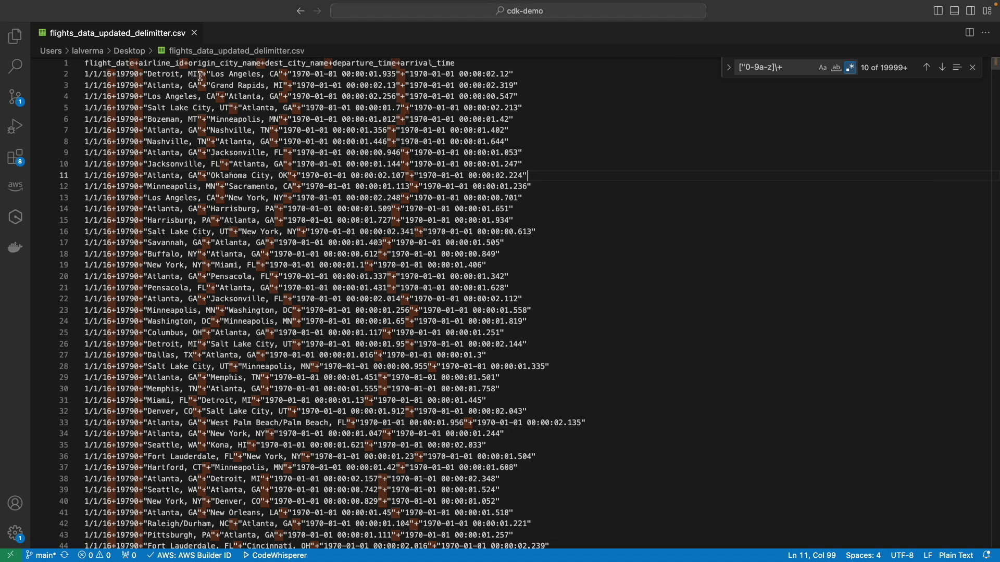
Examine the plus-delimited fields in the first data row of flights_data_updated_delimitter.csv, including date, airline ID and quoted origin city.
left_click(104, 86)
left_click_drag(143, 75, 202, 75)
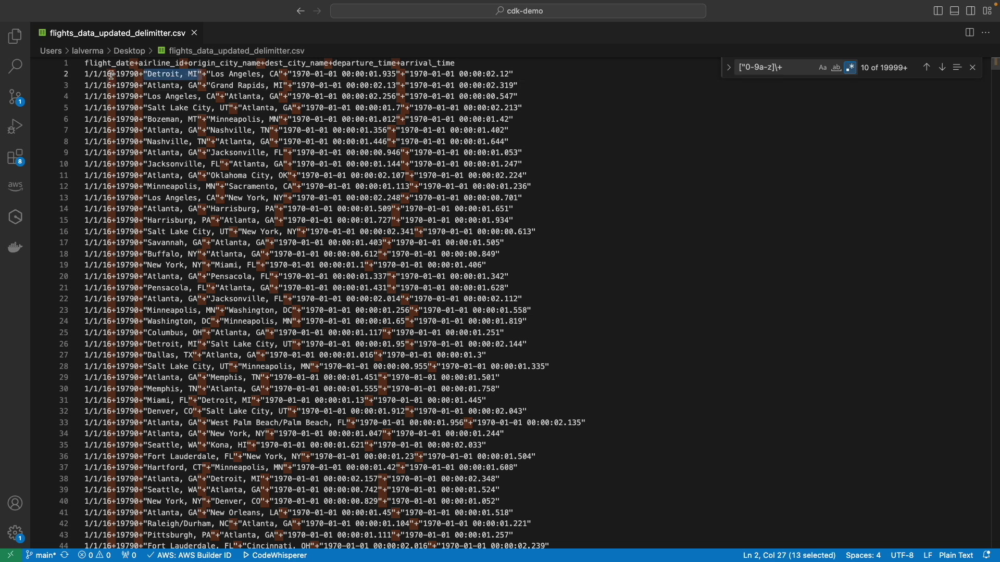
left_click_drag(112, 74, 84, 75)
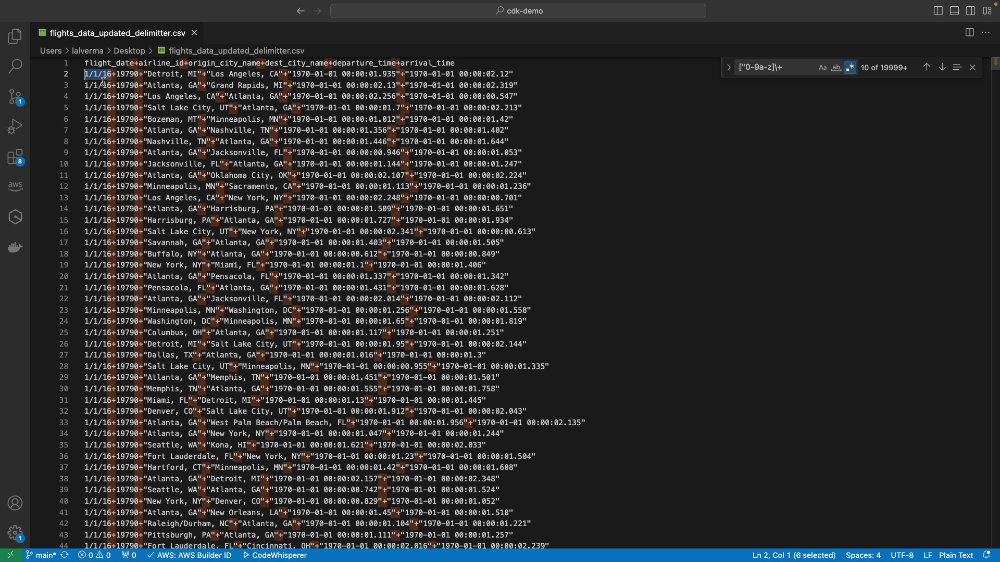
left_click_drag(139, 74, 115, 74)
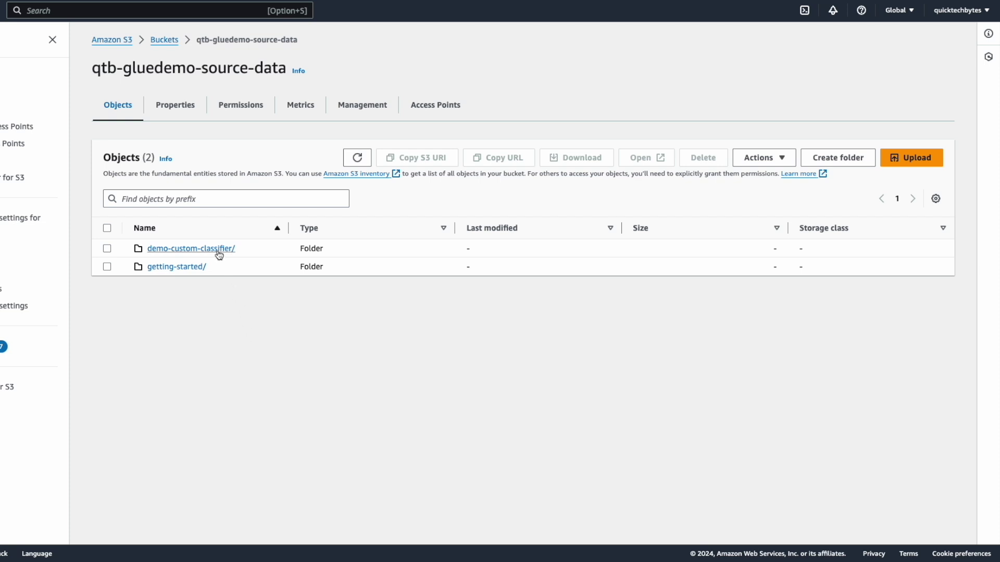
Switch to Amazon S3 and open the demo-custom-classifier folder in the qtb-gluedemo-source-data bucket.
left_click_drag(90, 70, 287, 72)
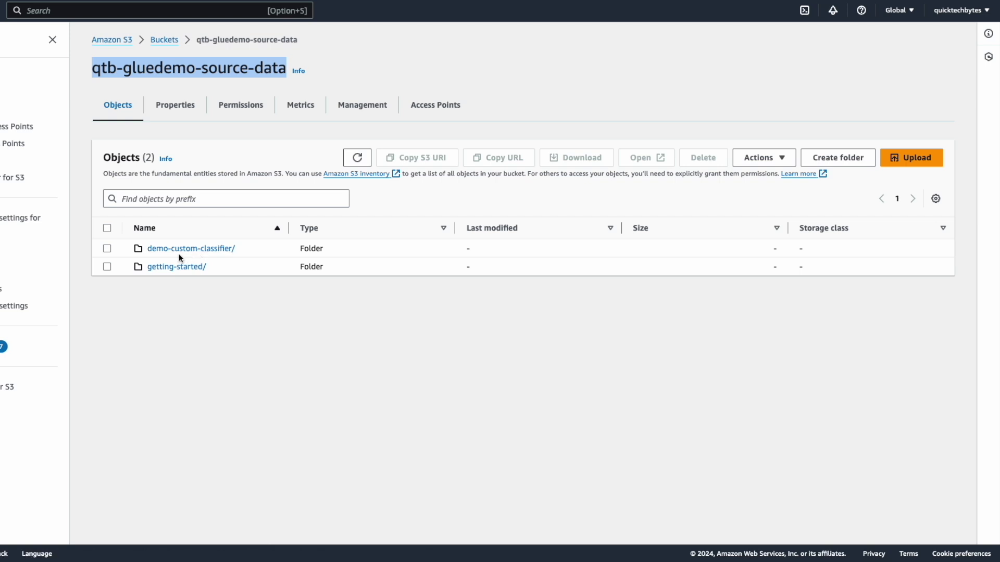
left_click(199, 250)
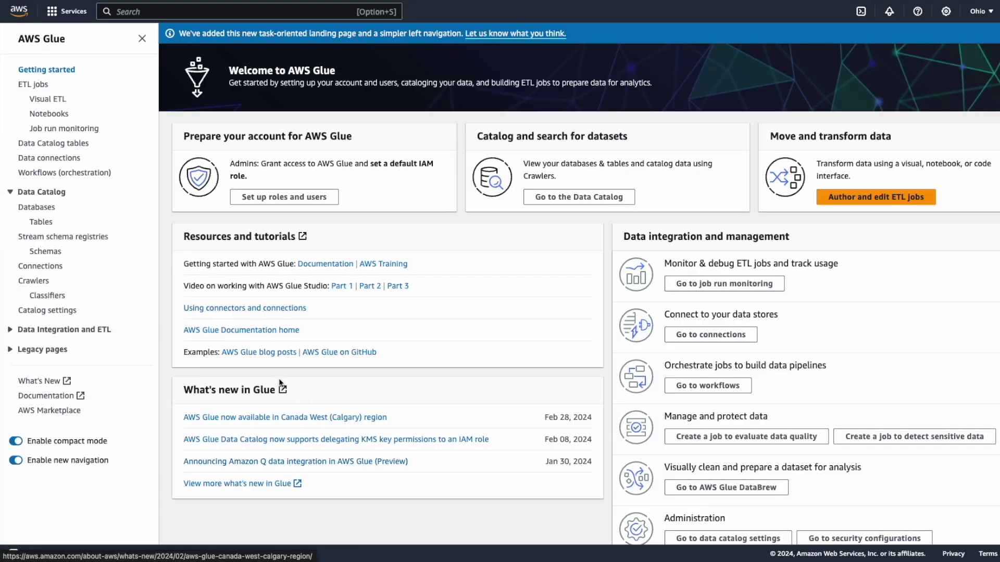
Switch to AWS Glue and start a new crawler named custom_classifier_crawler, continuing to its data source settings.
left_click(34, 281)
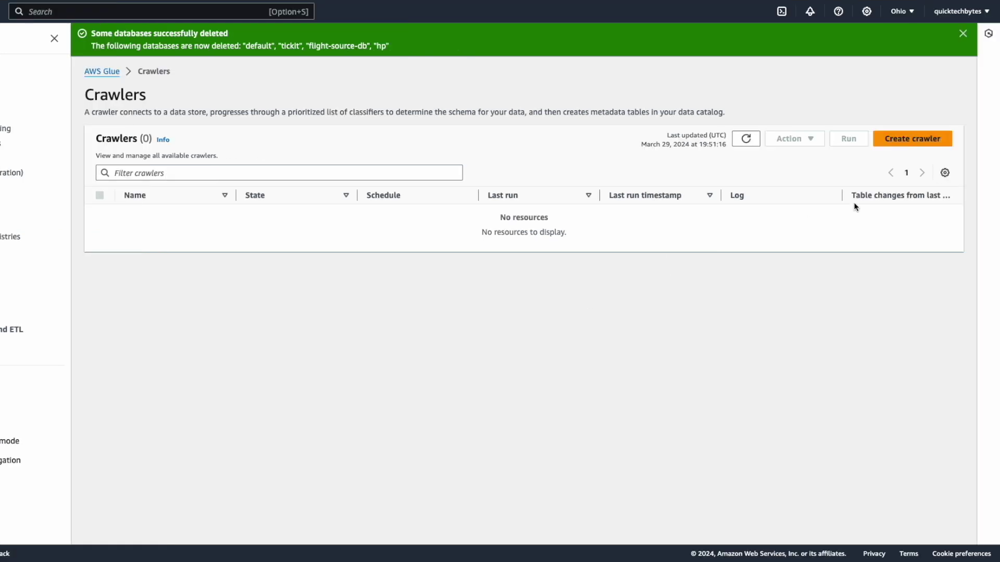
left_click(898, 142)
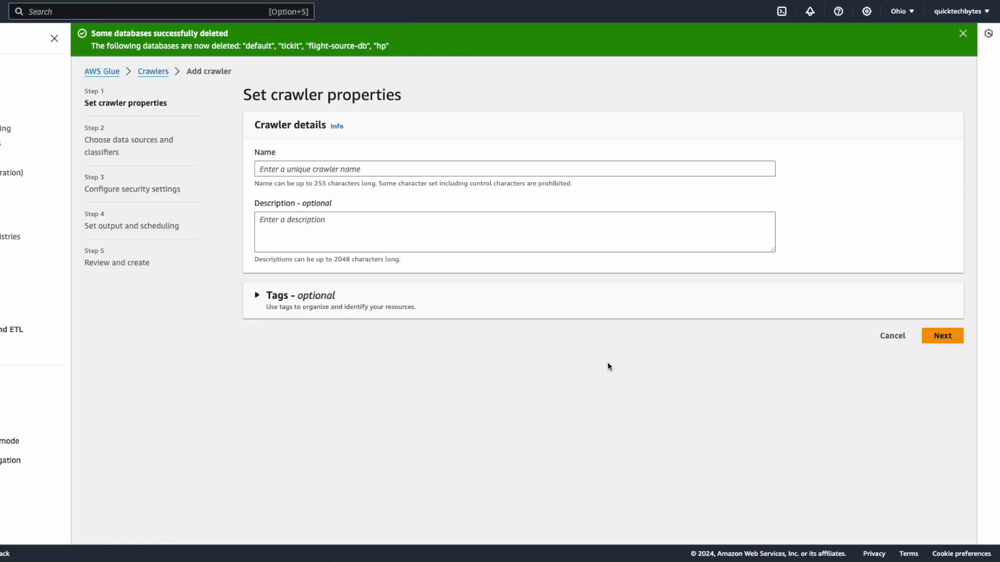
left_click(338, 171)
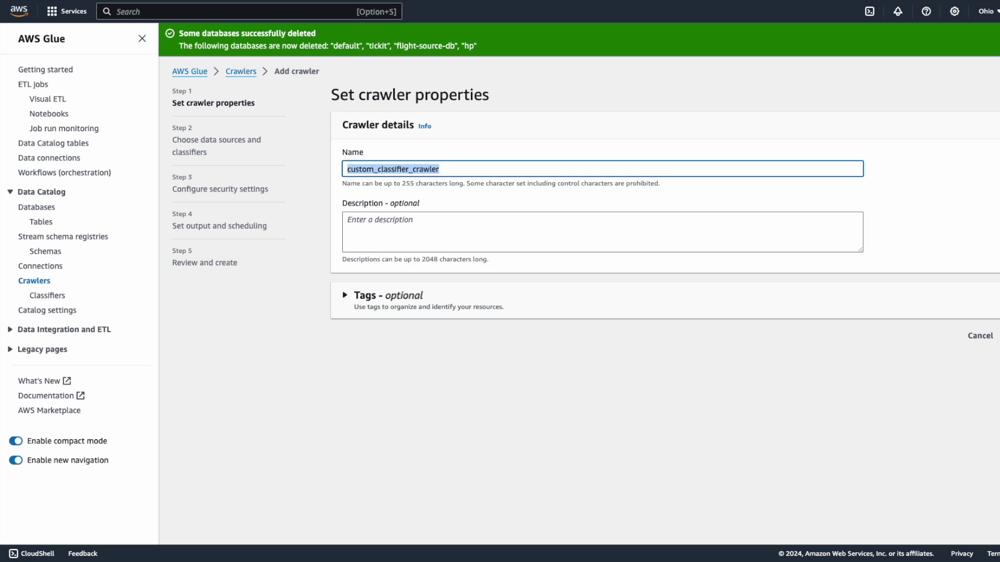
key("Return")
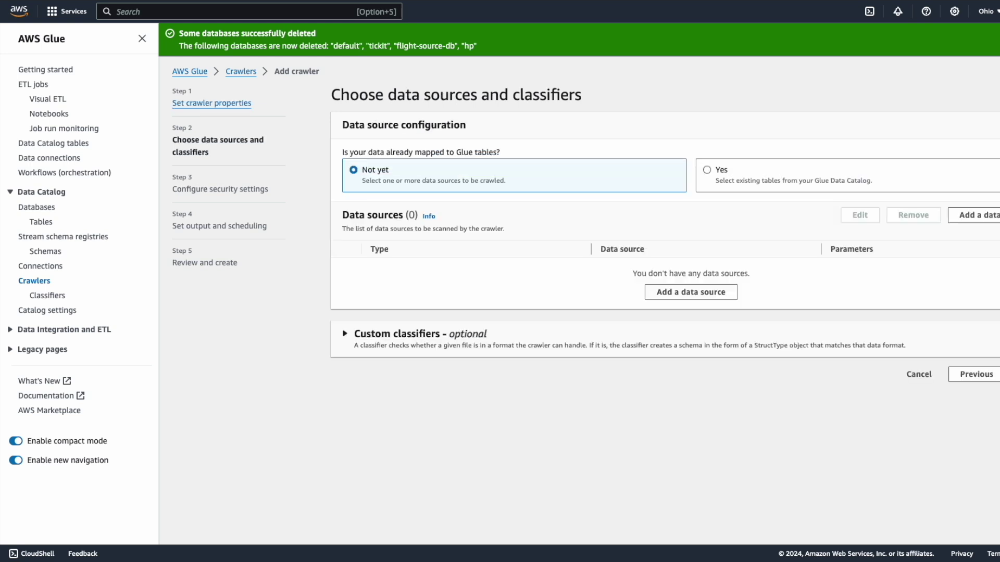
Add the S3 folder s3://qtb-gluedemo-source-data/demo-custom-classifier/ as the crawler's data source and continue to the security settings.
left_click(713, 298)
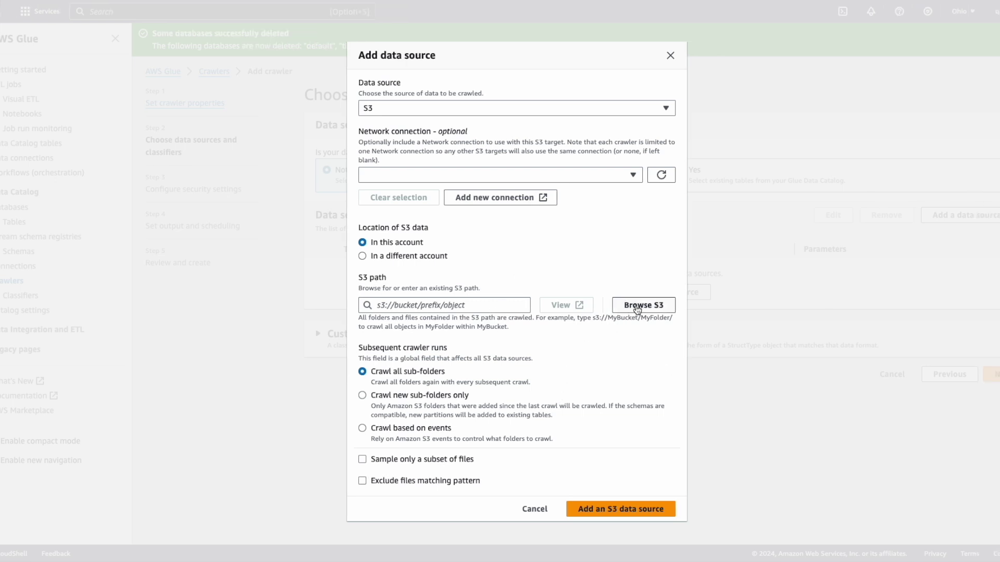
left_click(638, 308)
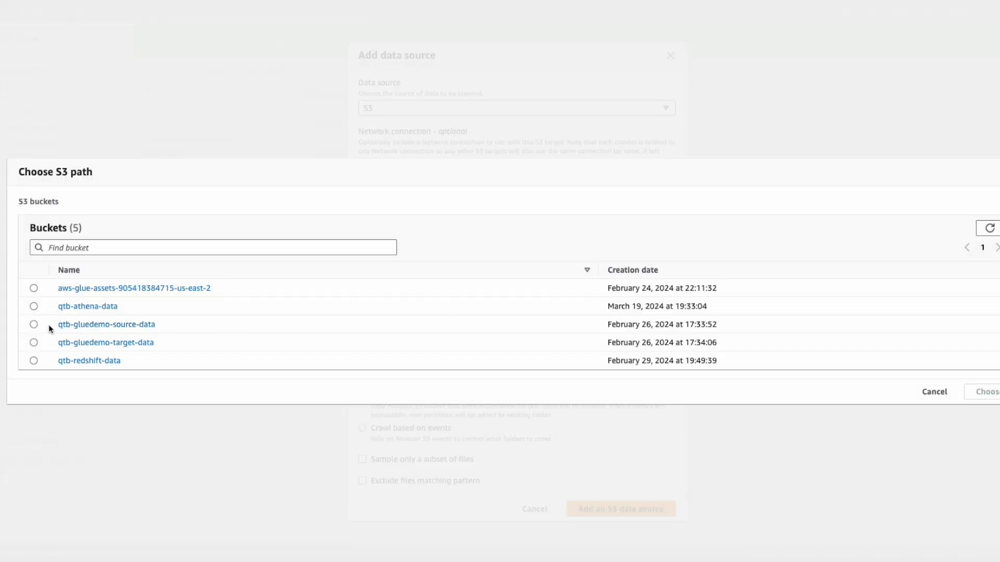
left_click(65, 324)
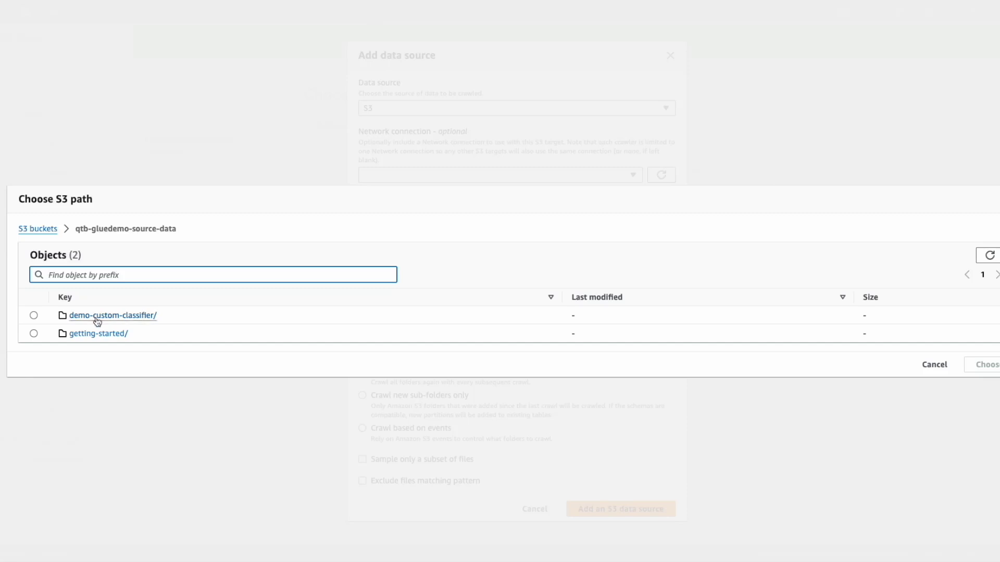
left_click(33, 315)
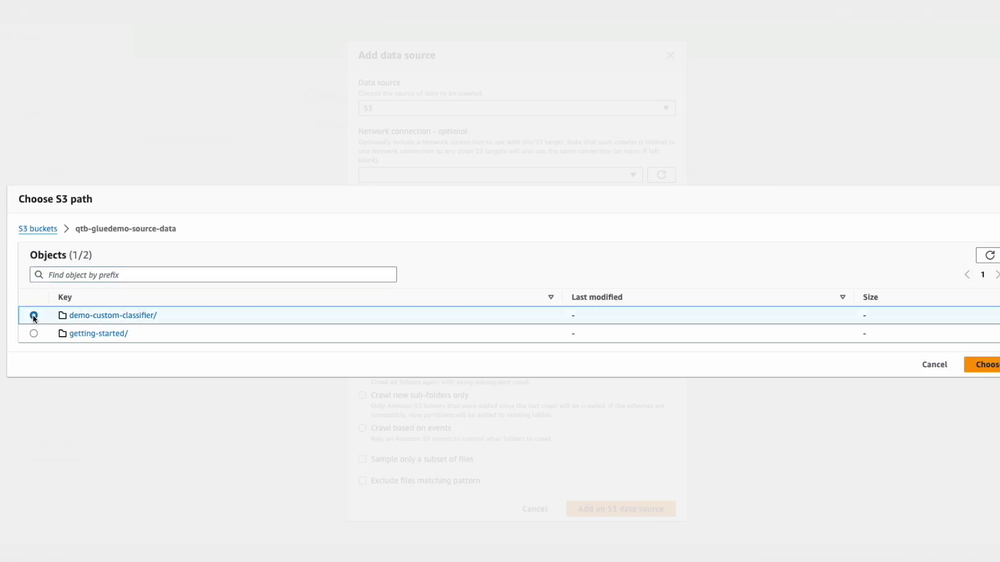
left_click(984, 365)
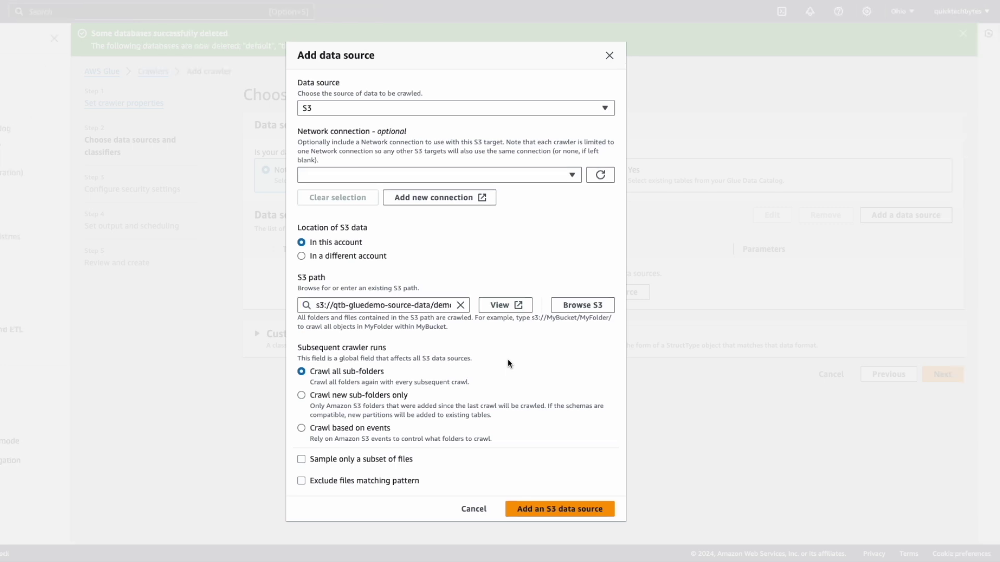
left_click(529, 508)
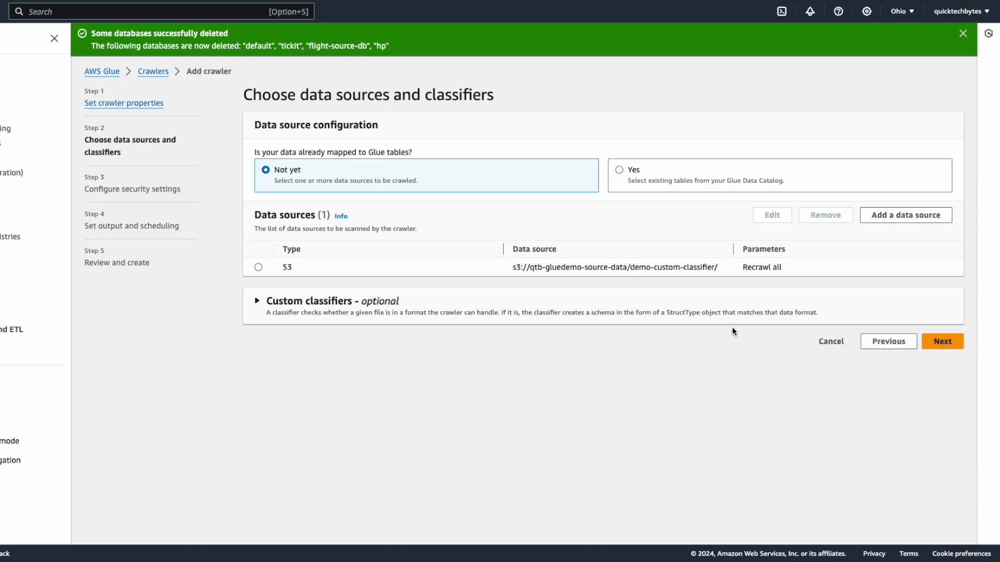
left_click(943, 343)
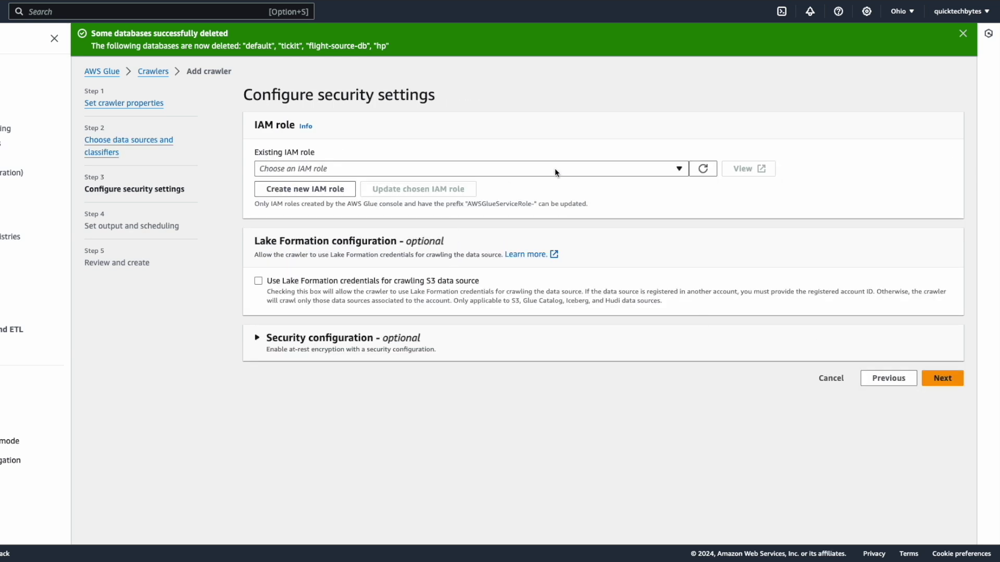
Assign the existing IAM role AWSGlueServiceRole to the crawler and continue to the output settings.
left_click(555, 170)
left_click(531, 208)
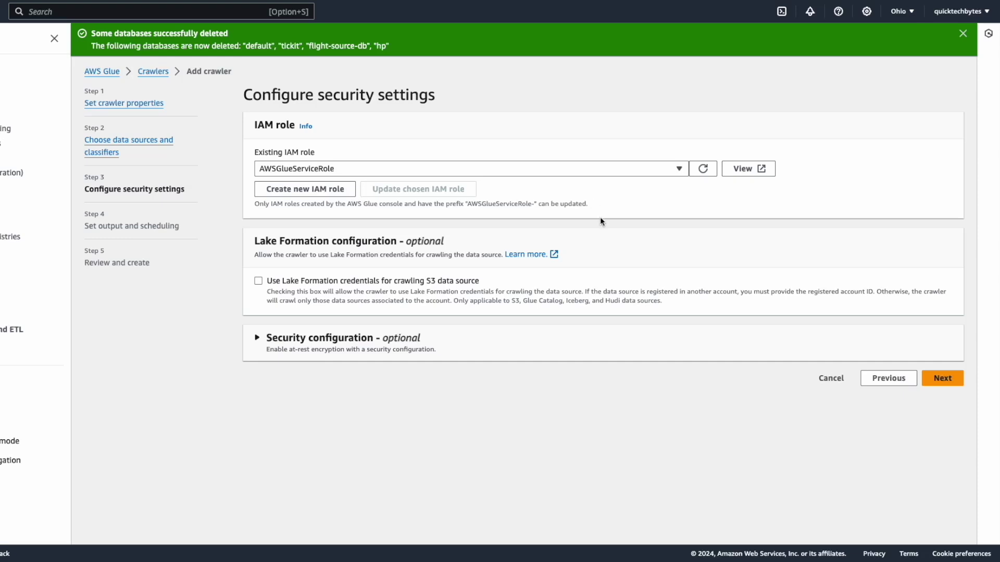
left_click(947, 384)
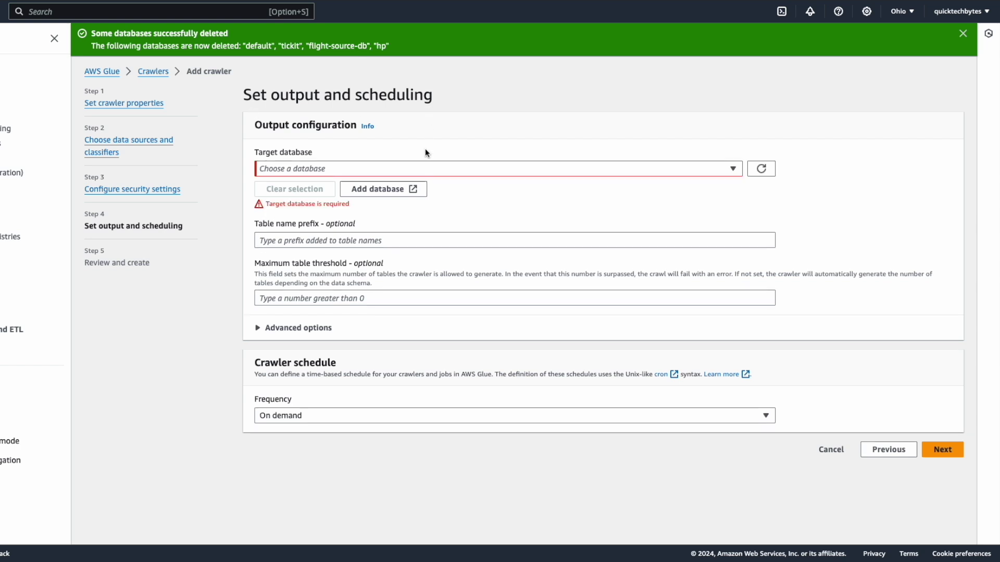
Set the crawler's target database to flights_db with table name prefix cc_v1_ and continue to the review.
left_click(424, 168)
left_click(388, 208)
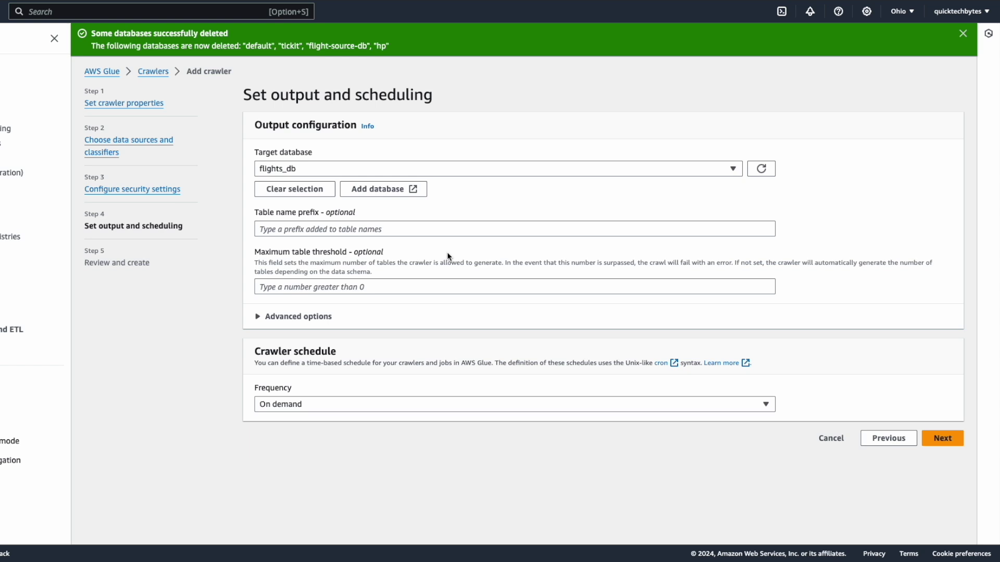
left_click(411, 232)
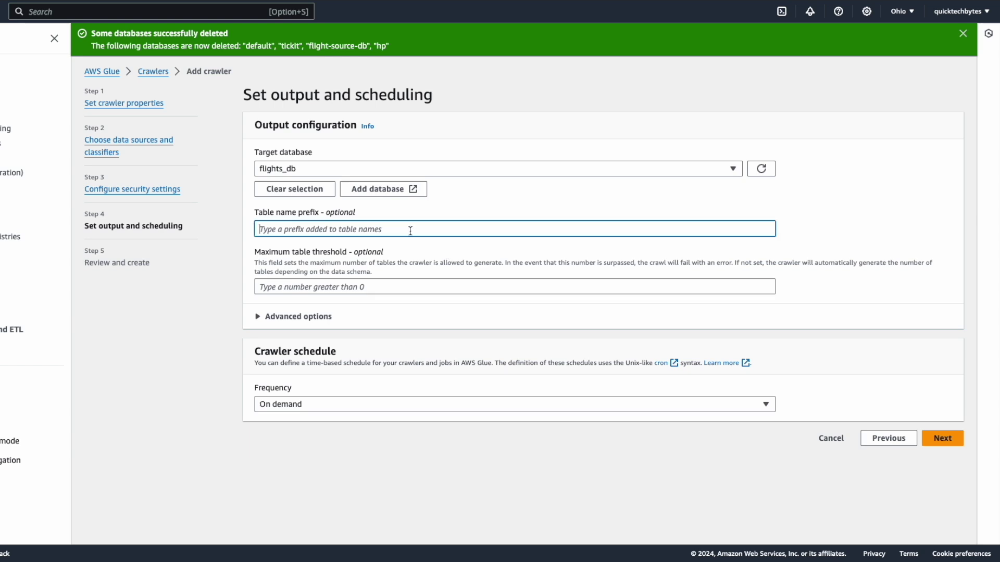
type("cc_v1_")
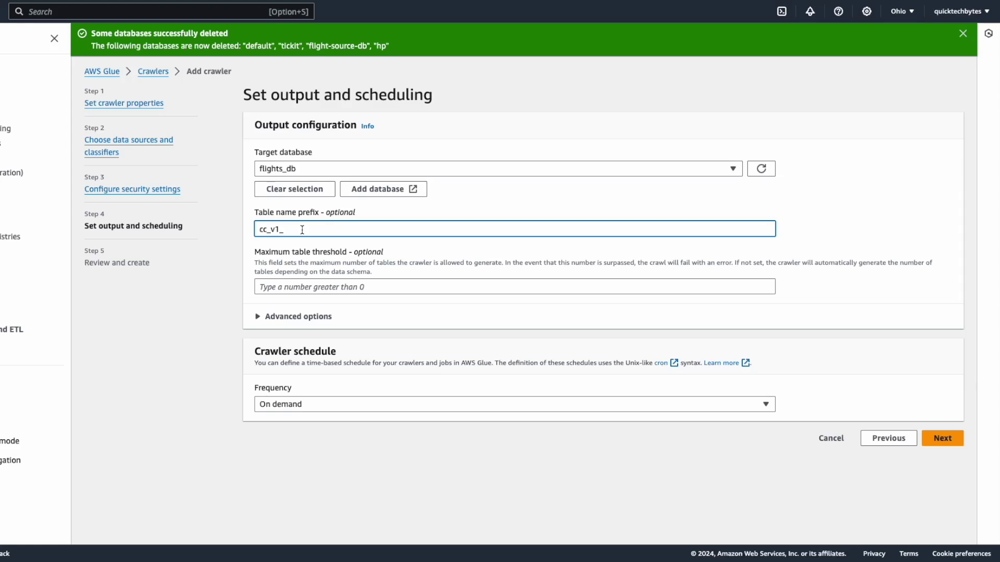
left_click(967, 467)
left_click(951, 440)
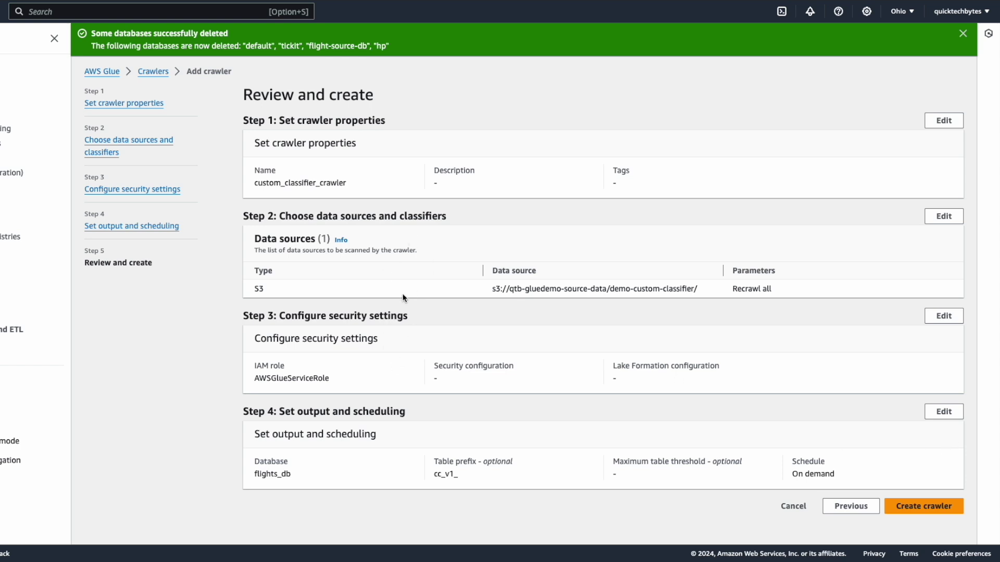
Review the S3 data source in the summary, create the crawler and run it.
double_click(255, 291)
triple_click(522, 285)
left_click(612, 285)
left_click(922, 508)
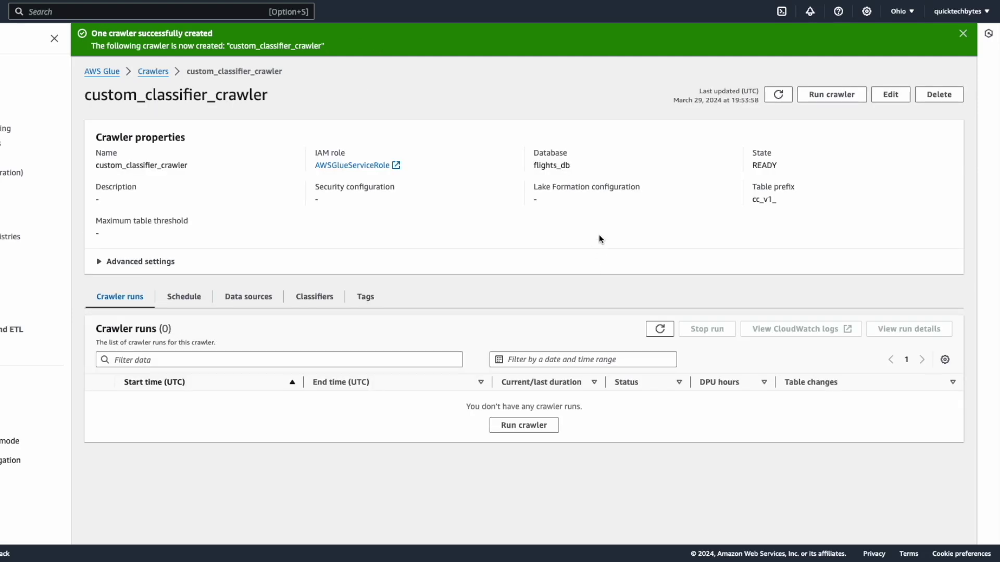
left_click(832, 95)
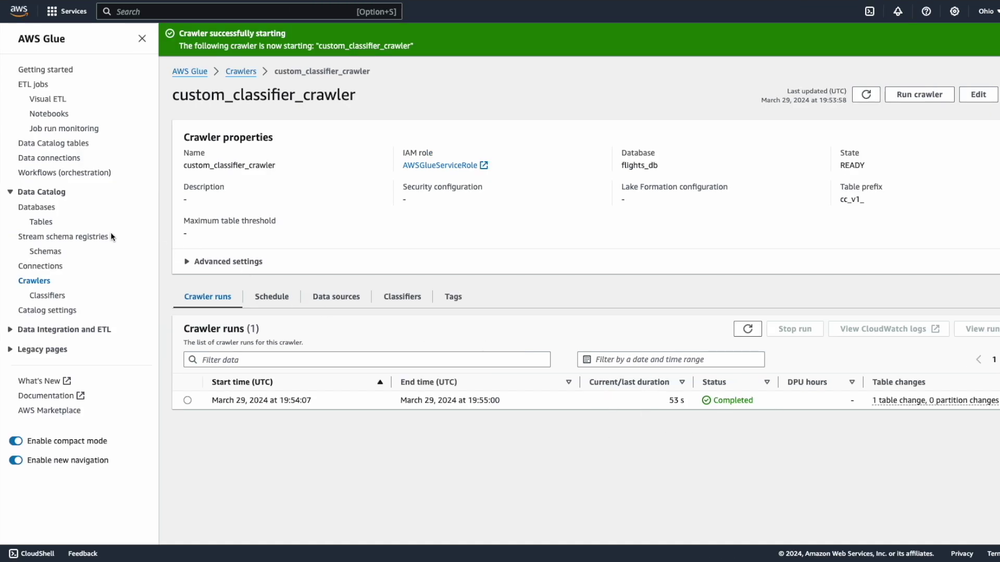
Refresh the Data Catalog tables and inspect the classification and schema of the cc_v1_demo_custom_classifier table.
left_click(41, 222)
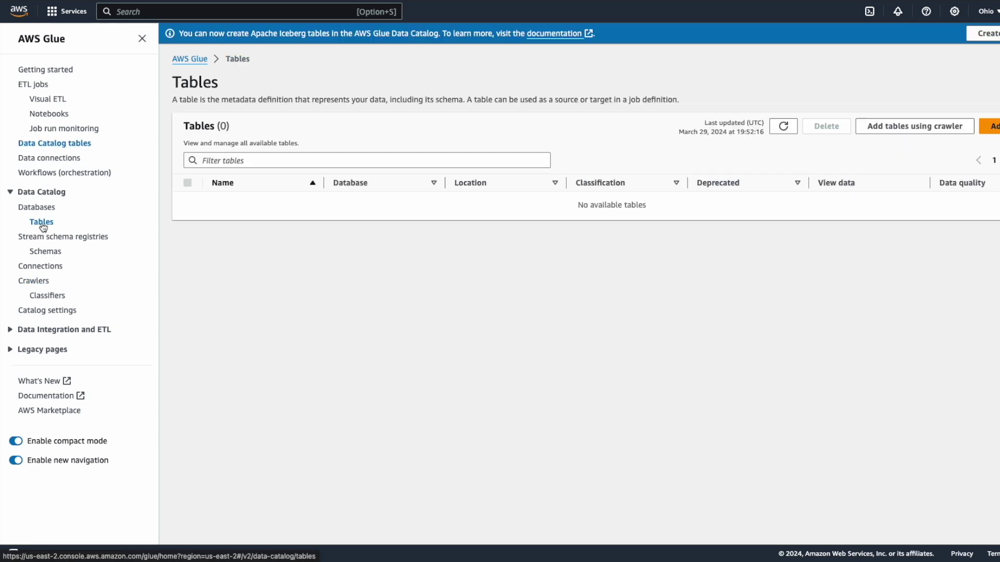
left_click(789, 129)
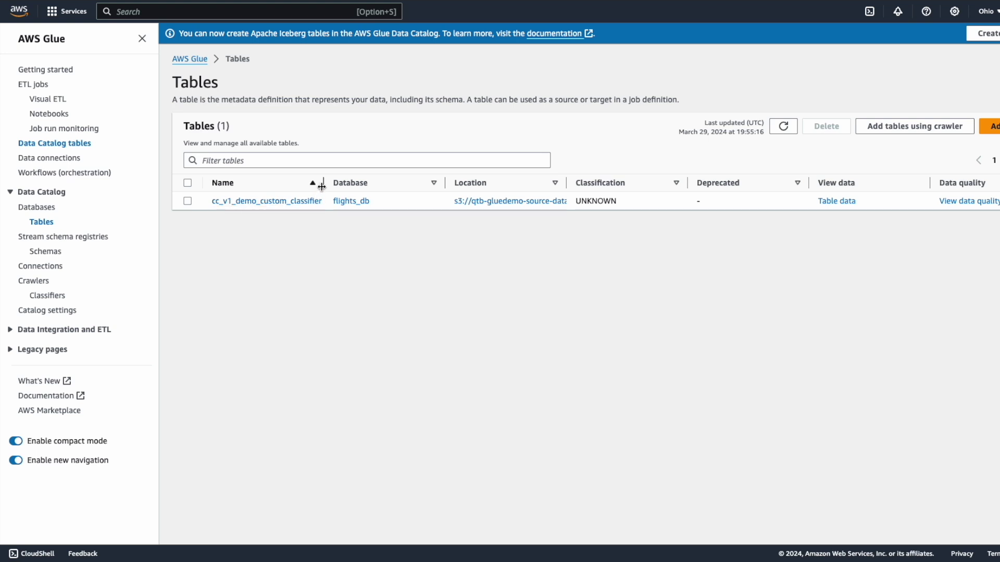
left_click_drag(323, 182, 352, 183)
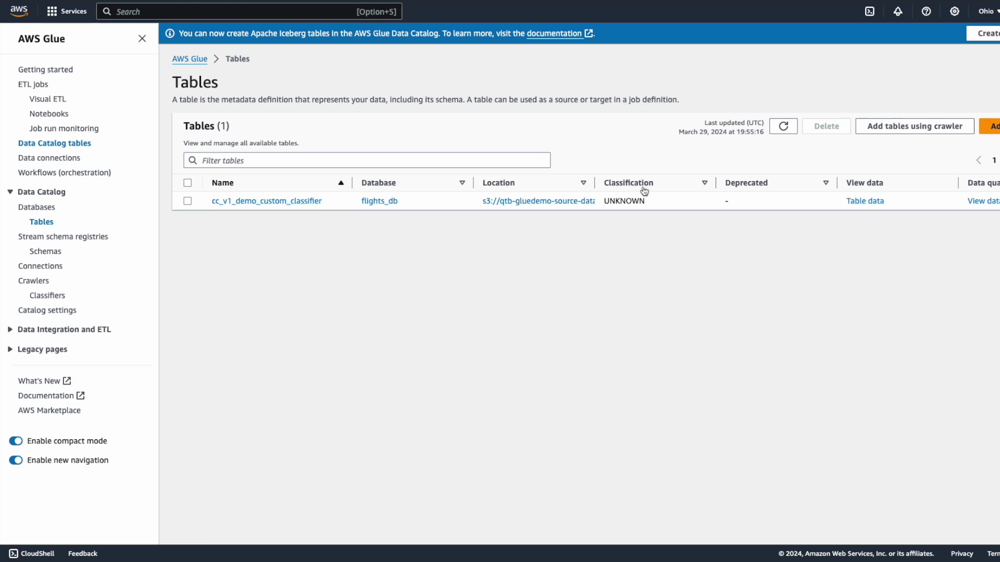
double_click(617, 203)
left_click(188, 201)
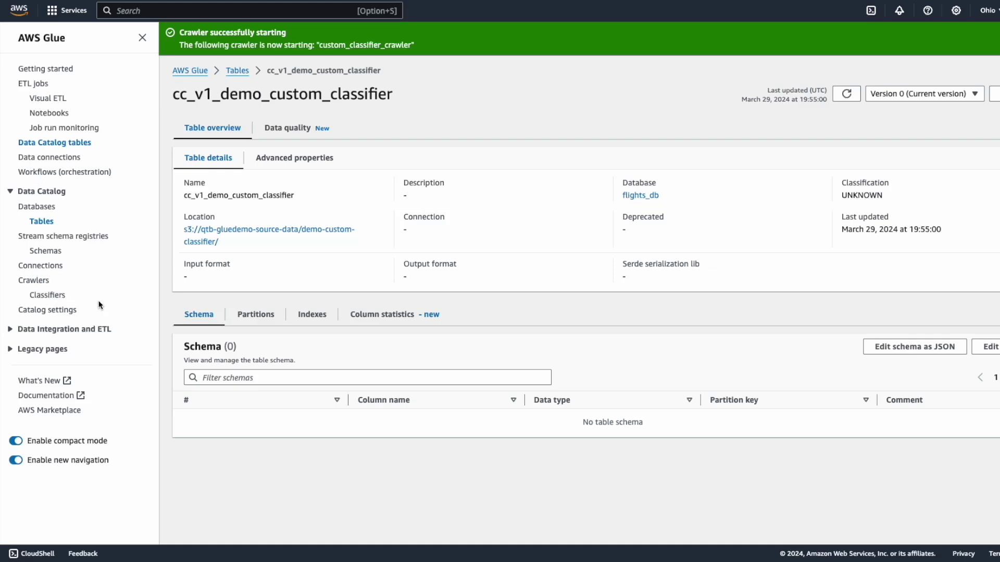
Start a new classifier named csv_with_plus_delim and set its classifier type to CSV.
left_click(50, 295)
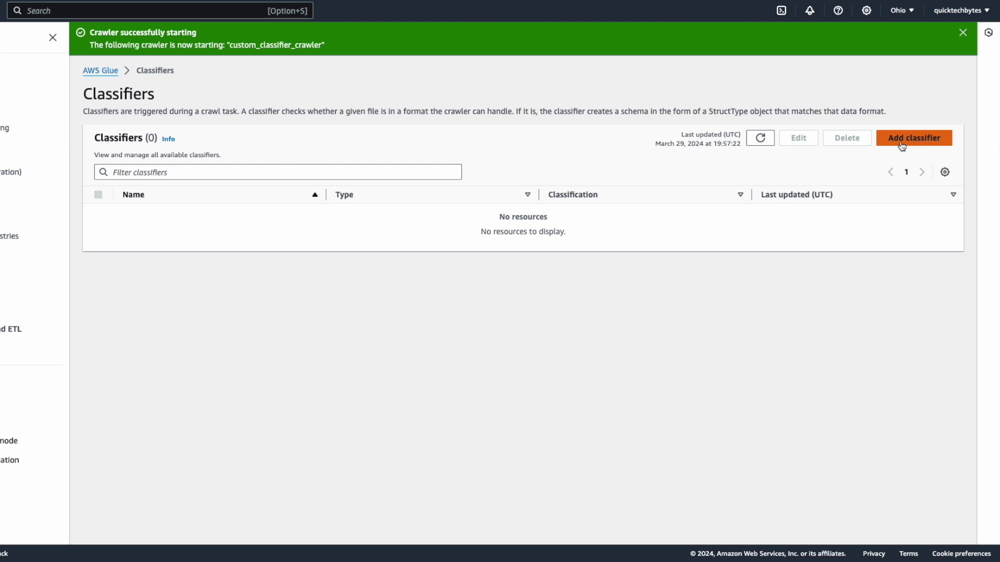
left_click(902, 139)
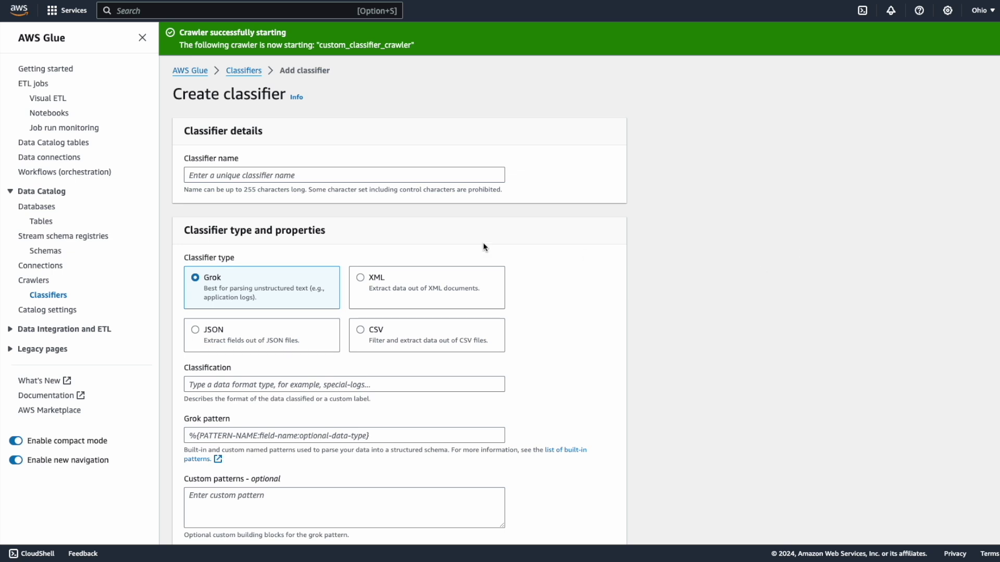
left_click(311, 174)
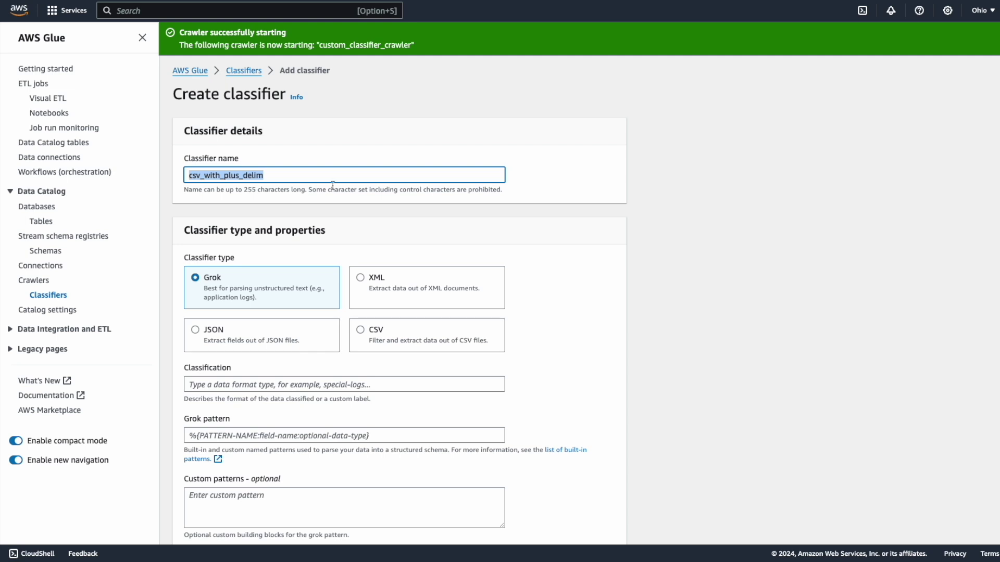
left_click(480, 240)
scroll(480, 246, "down", 1)
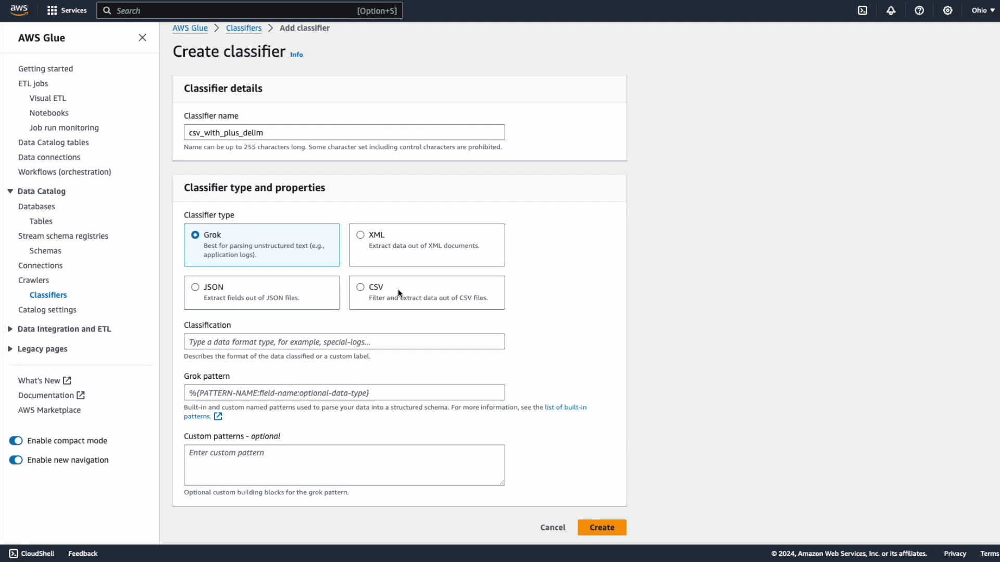
left_click(361, 287)
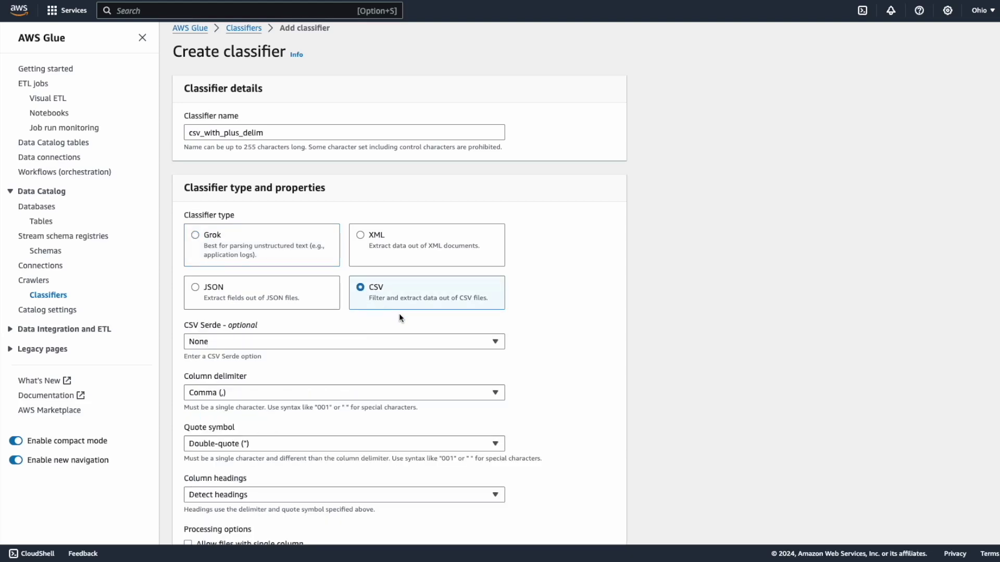
Set the classifier's column delimiter to Other with the + character and create the classifier.
scroll(202, 213, "down", 2)
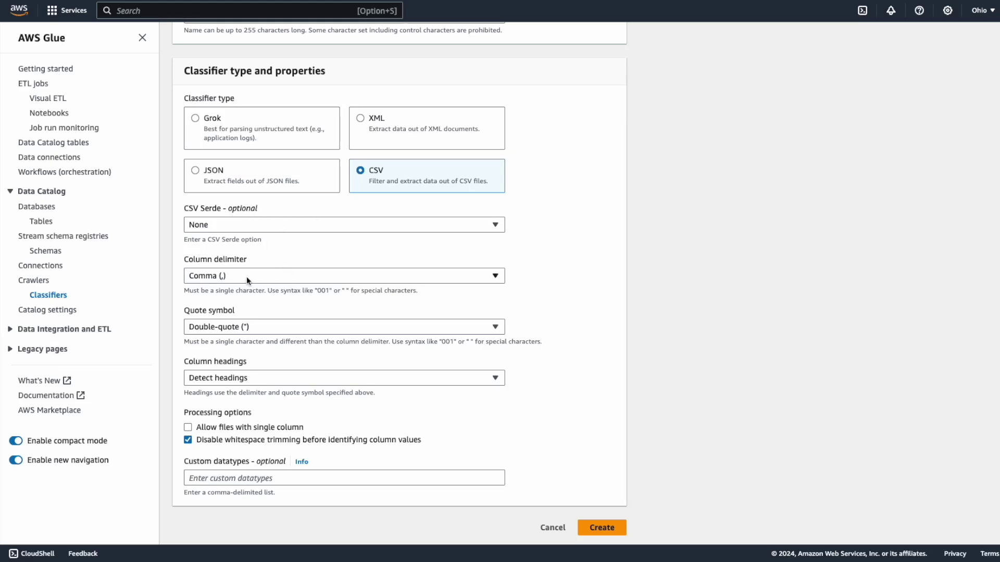
left_click(260, 276)
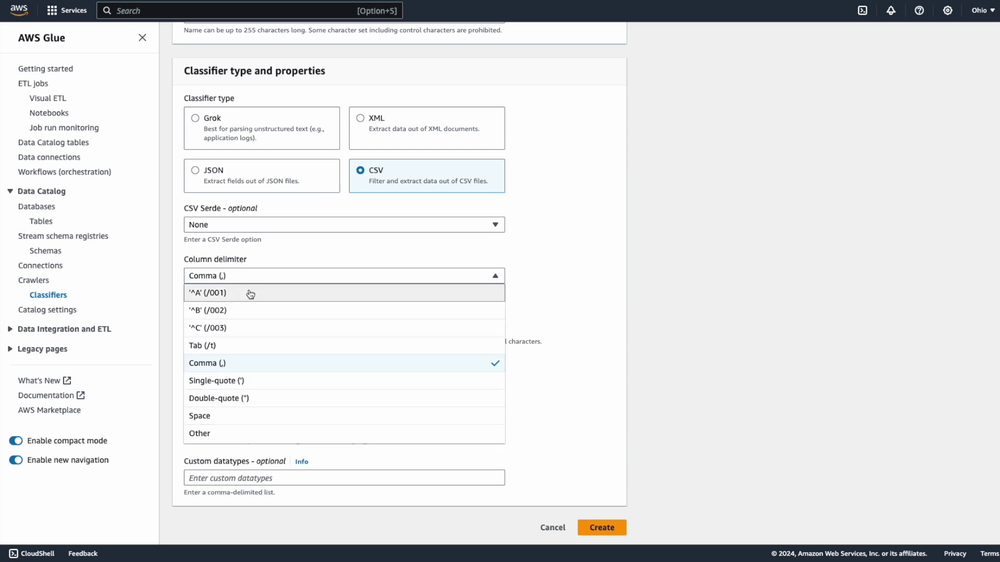
left_click(252, 439)
left_click(233, 294)
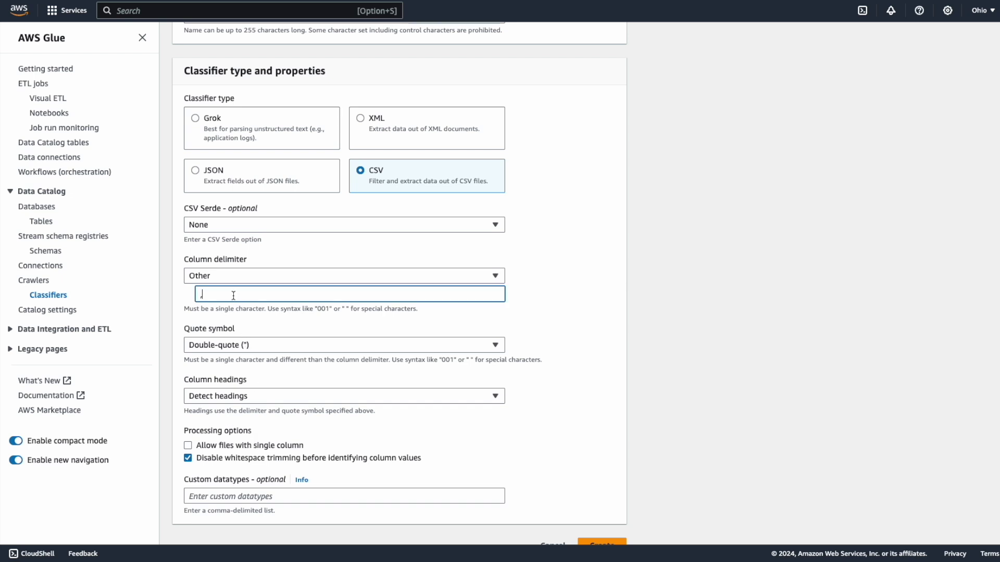
double_click(223, 294)
left_click(383, 325)
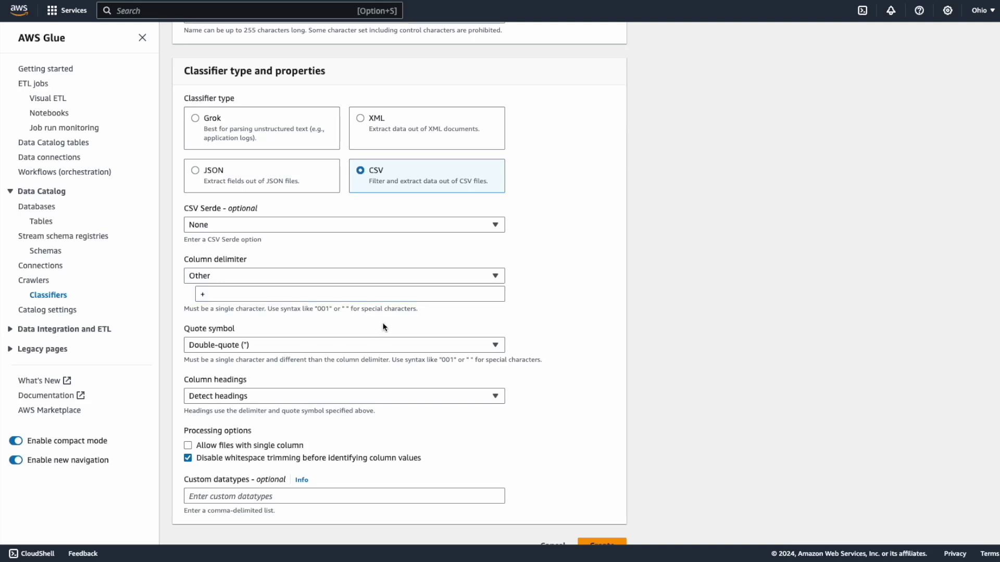
scroll(380, 326, "down", 1)
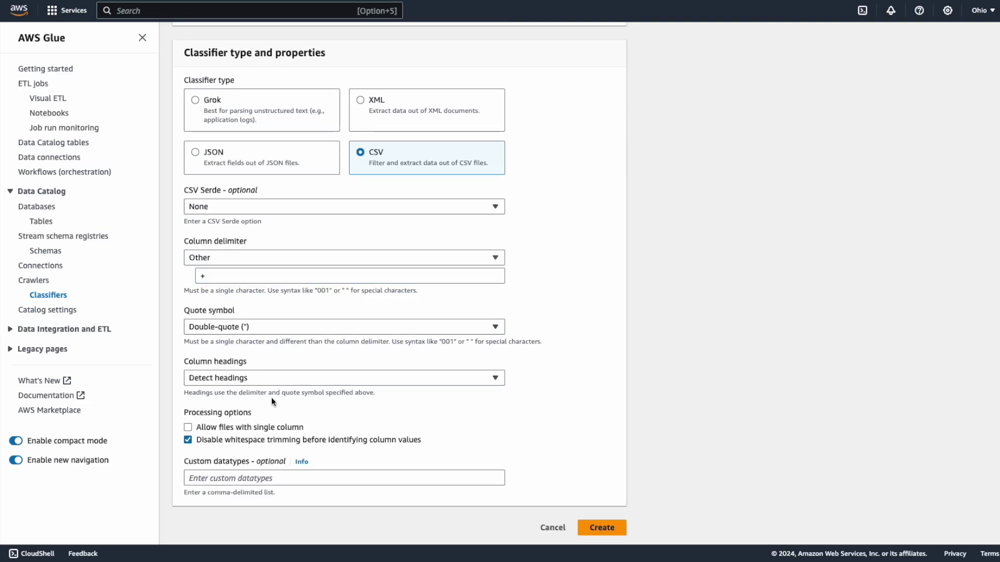
left_click(602, 527)
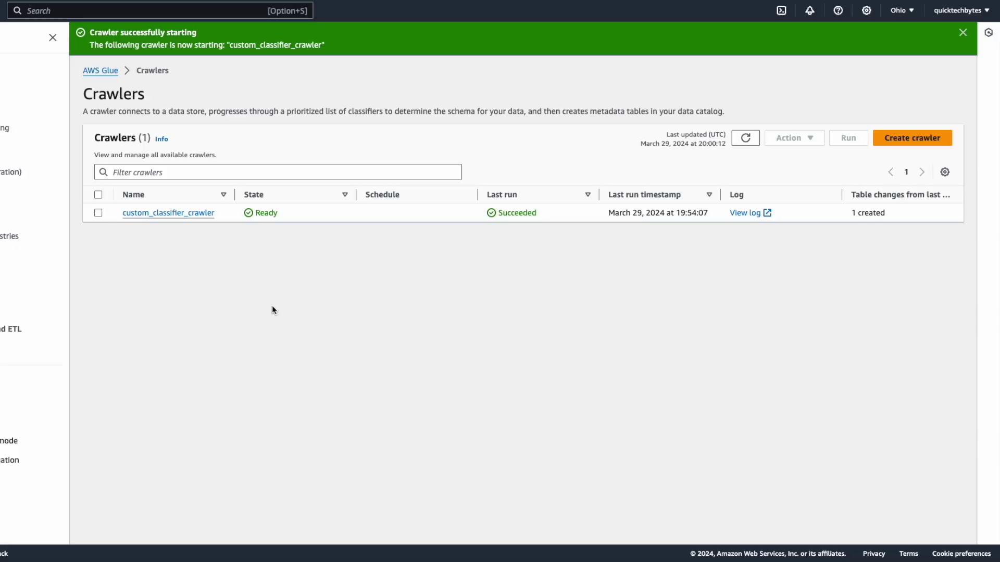
Start a new crawler named custom_classifier_crawler_v2 and continue to the data sources.
left_click(912, 137)
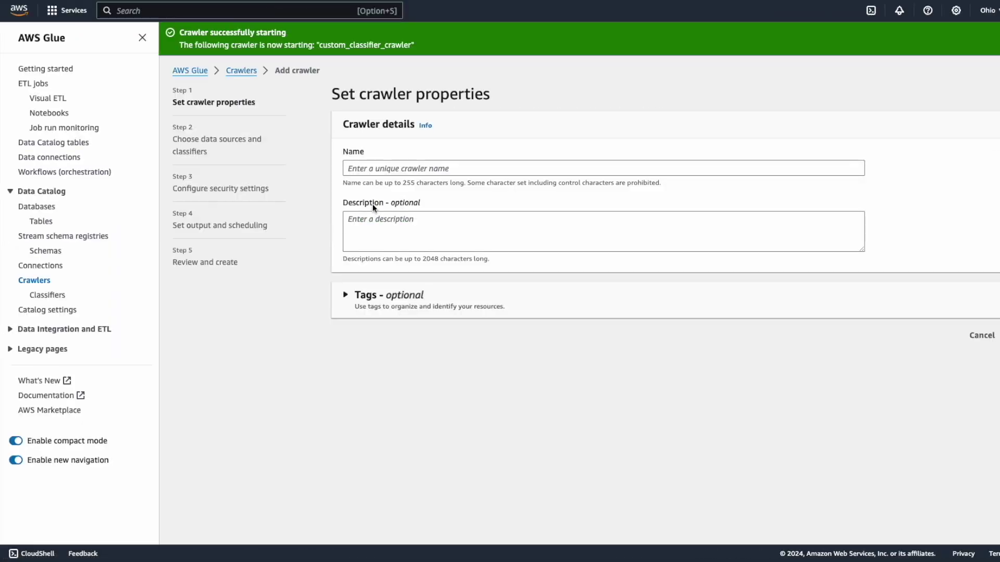
left_click(389, 165)
type("custom_classifier_crawler_v2")
key("ctrl+a")
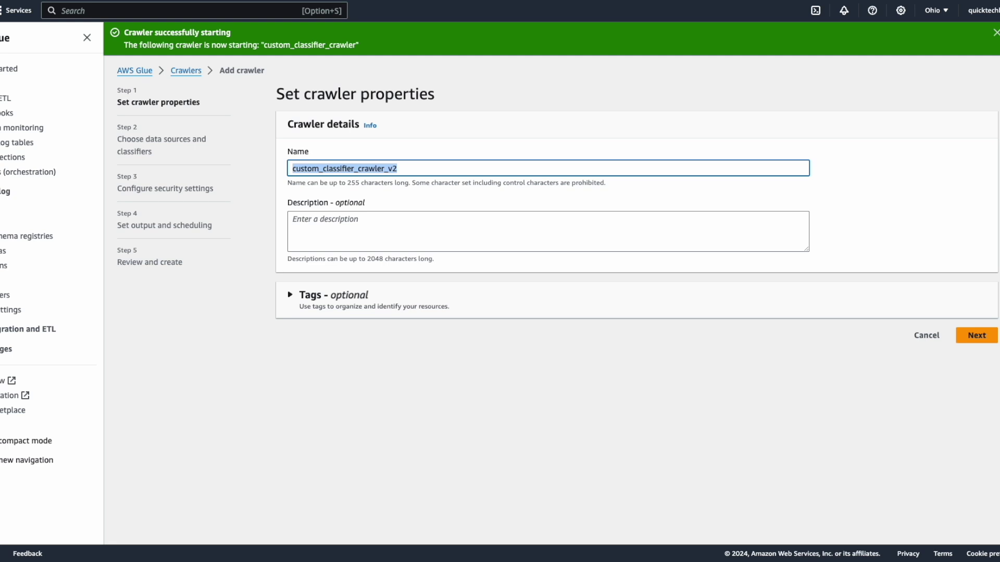
left_click(990, 337)
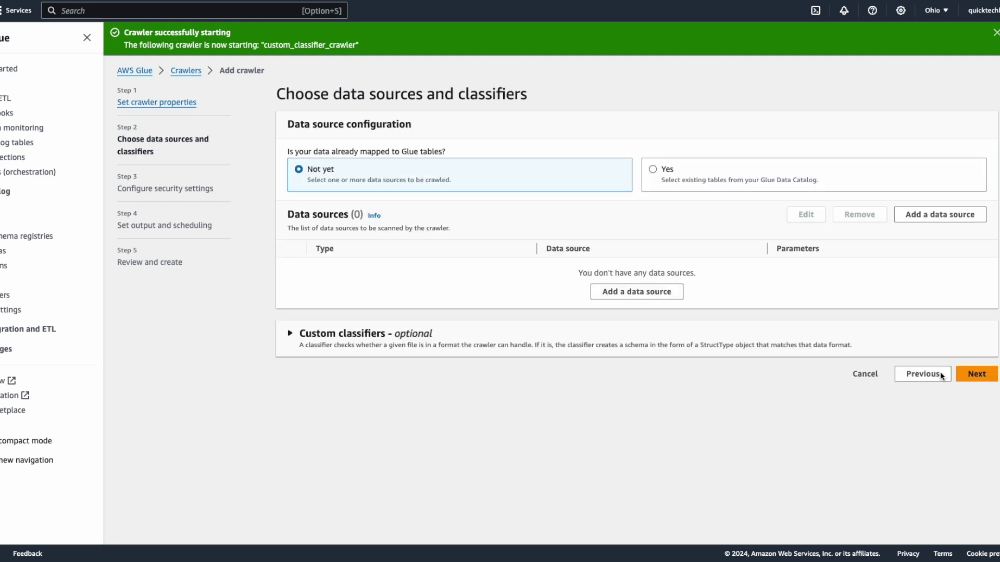
Add the demo-custom-classifier/ folder of the qtb-gluedemo-source-data bucket as the crawler's S3 data source and continue to the security settings.
left_click(636, 293)
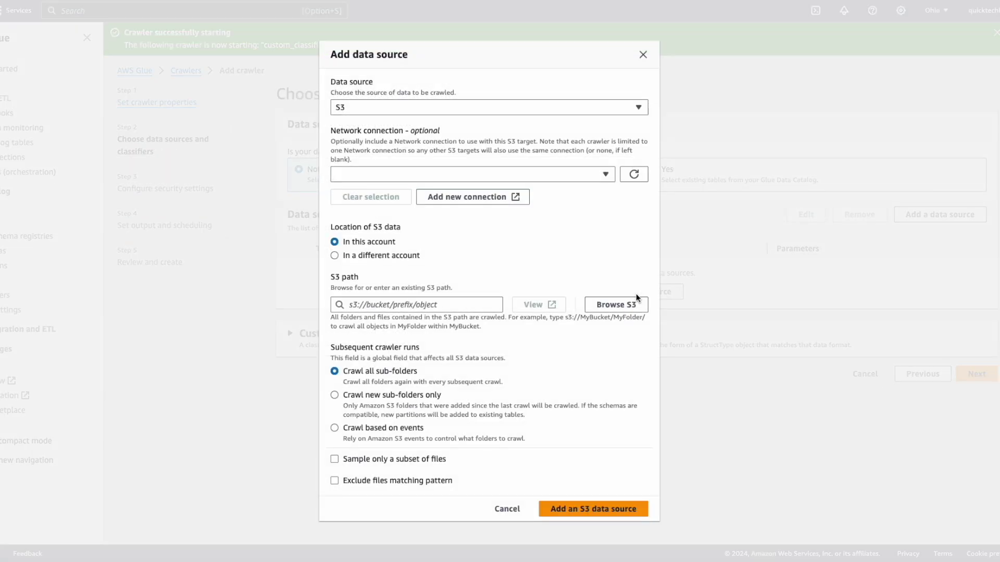
left_click(610, 306)
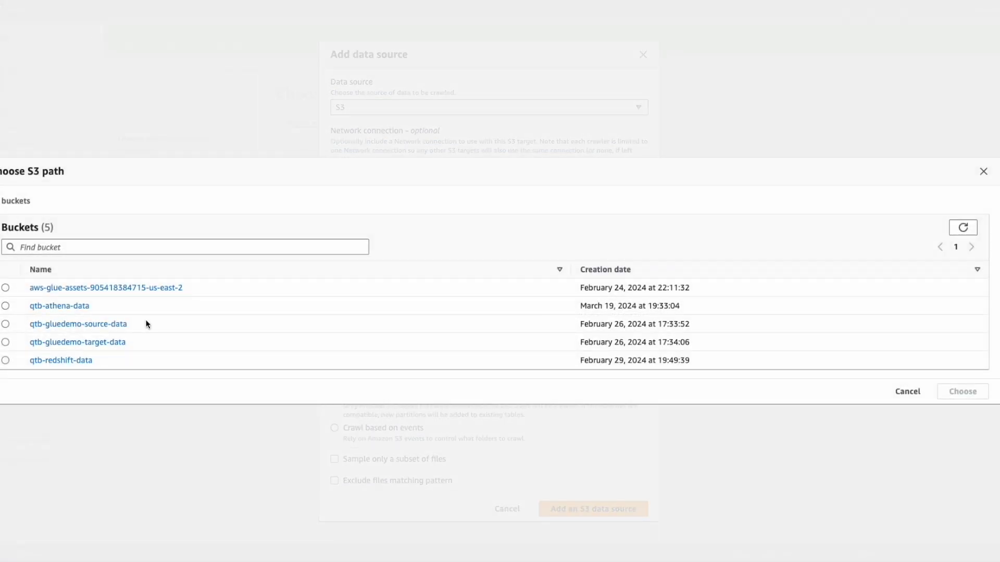
left_click(35, 326)
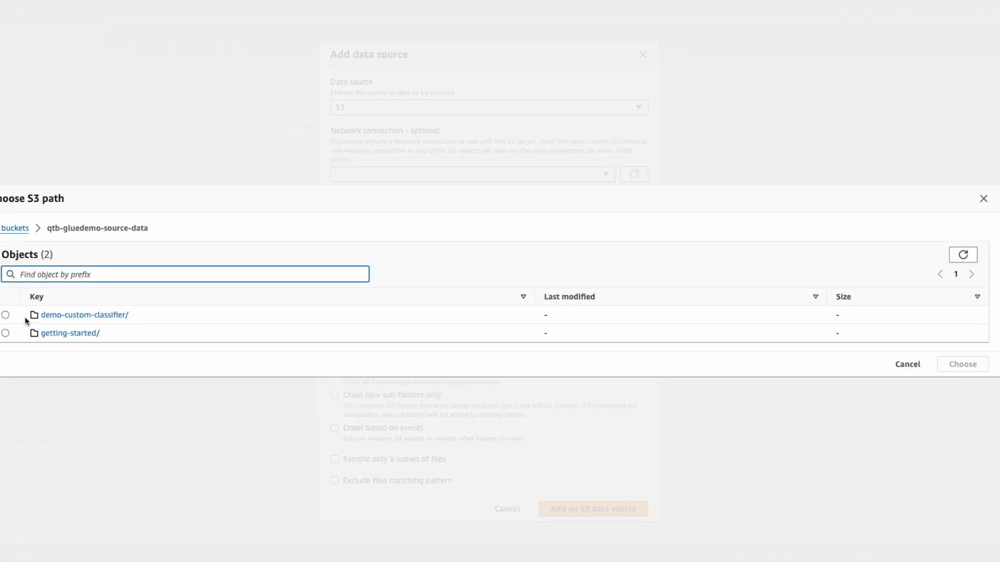
left_click(5, 315)
left_click(963, 364)
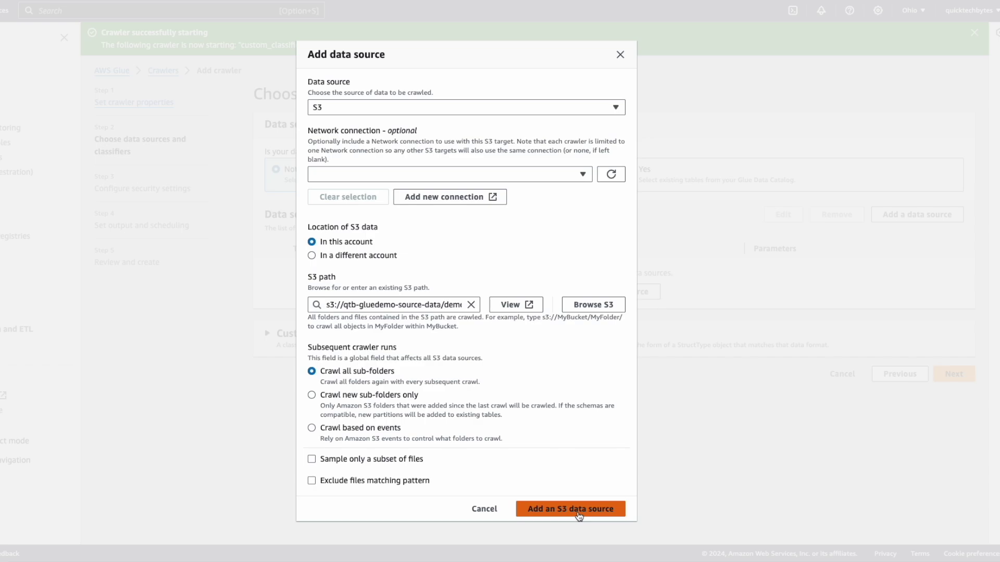
left_click(578, 512)
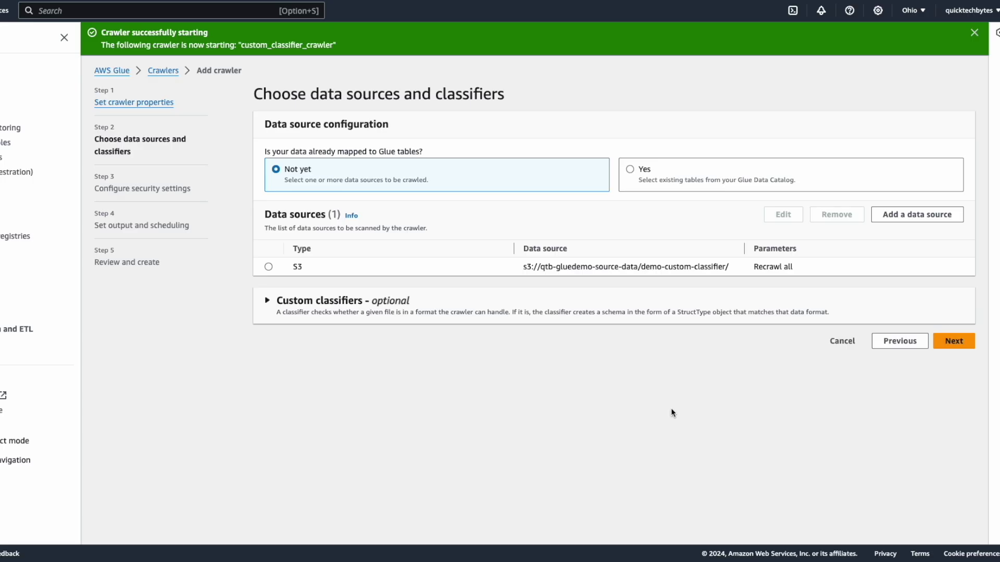
left_click(954, 341)
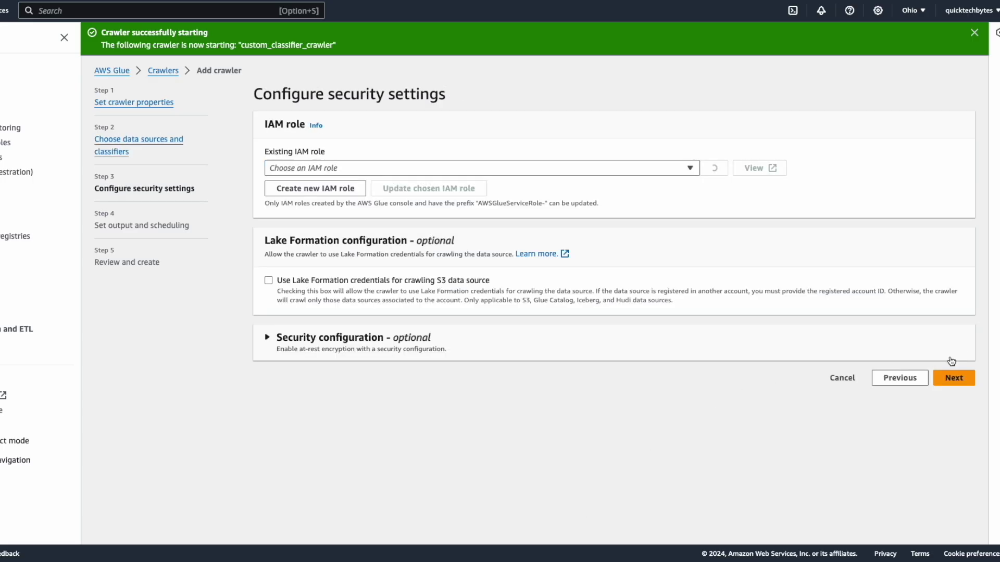
Assign the existing IAM role AWSGlueServiceRole to the crawler and continue to the output settings.
left_click(332, 168)
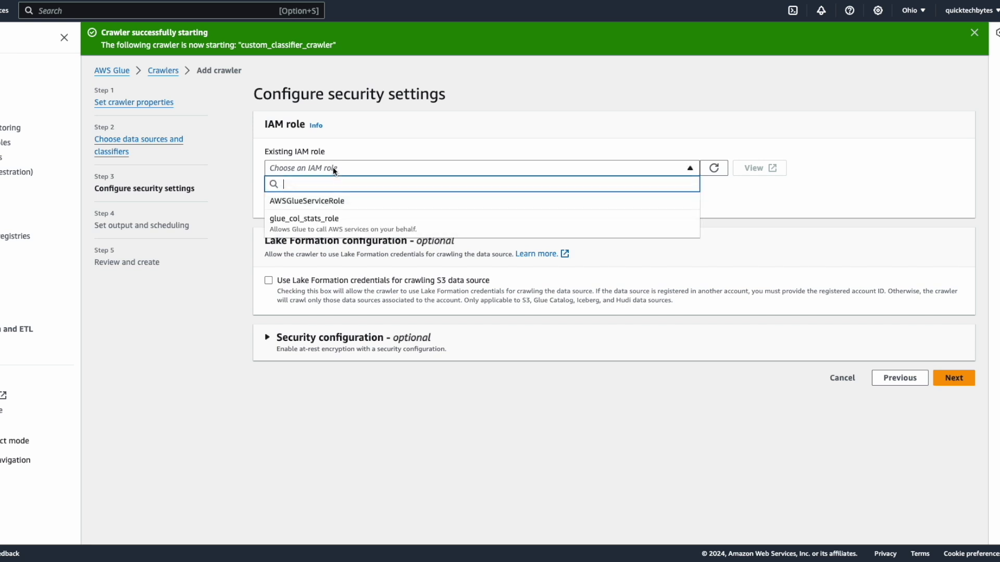
left_click(327, 201)
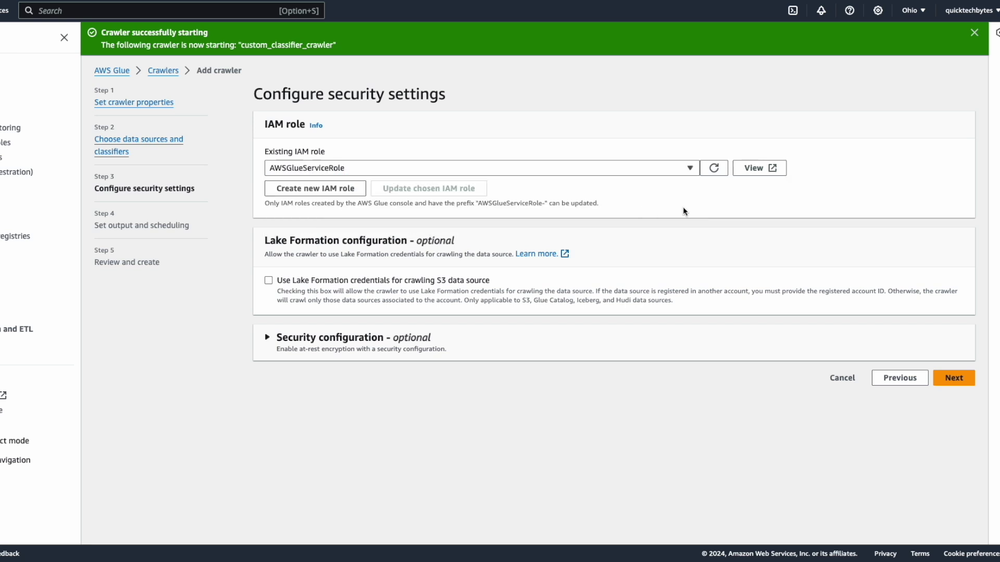
left_click(964, 385)
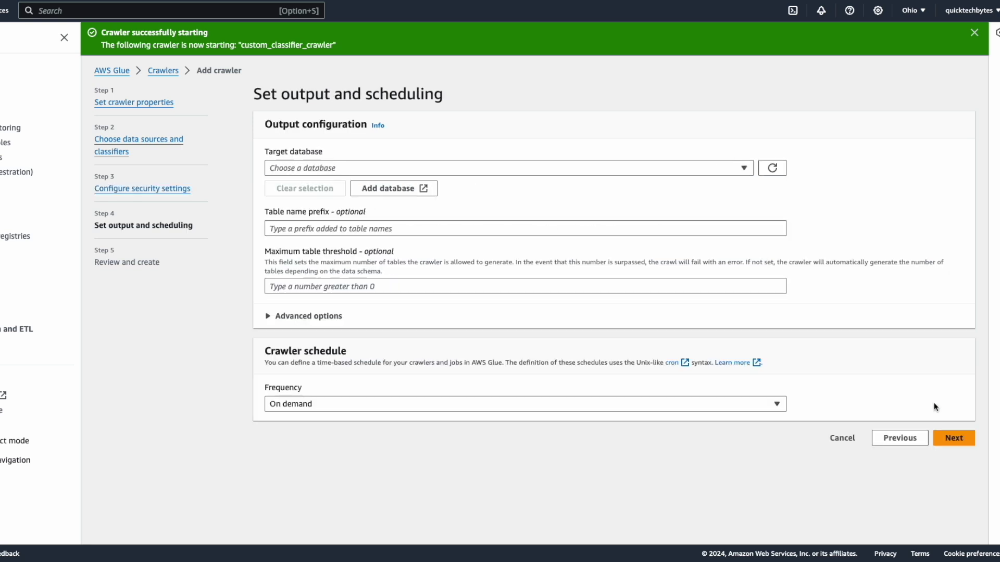
Set the crawler's target database to flights_db with table name prefix cc_v2_ and continue to the review.
left_click(308, 168)
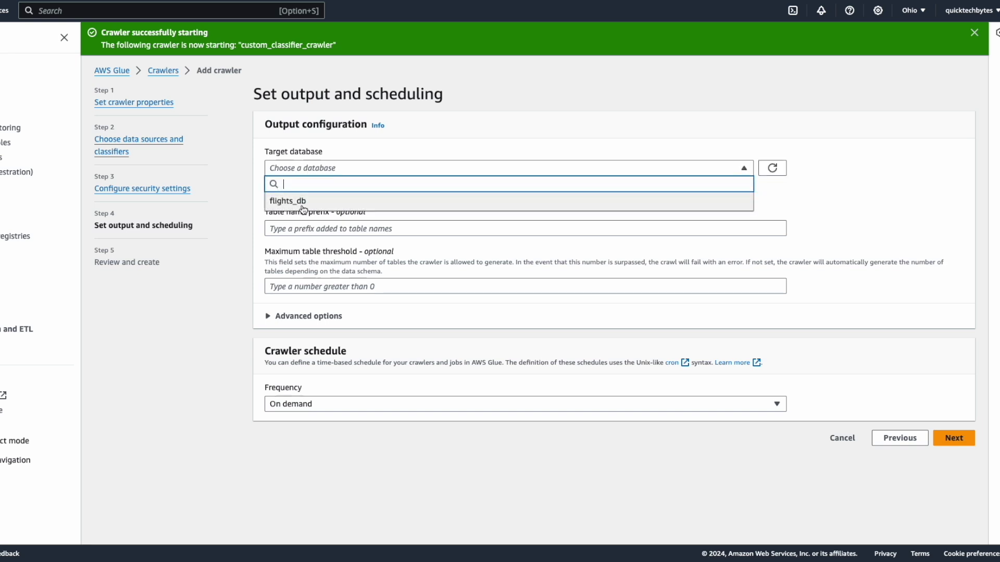
left_click(303, 202)
left_click(307, 232)
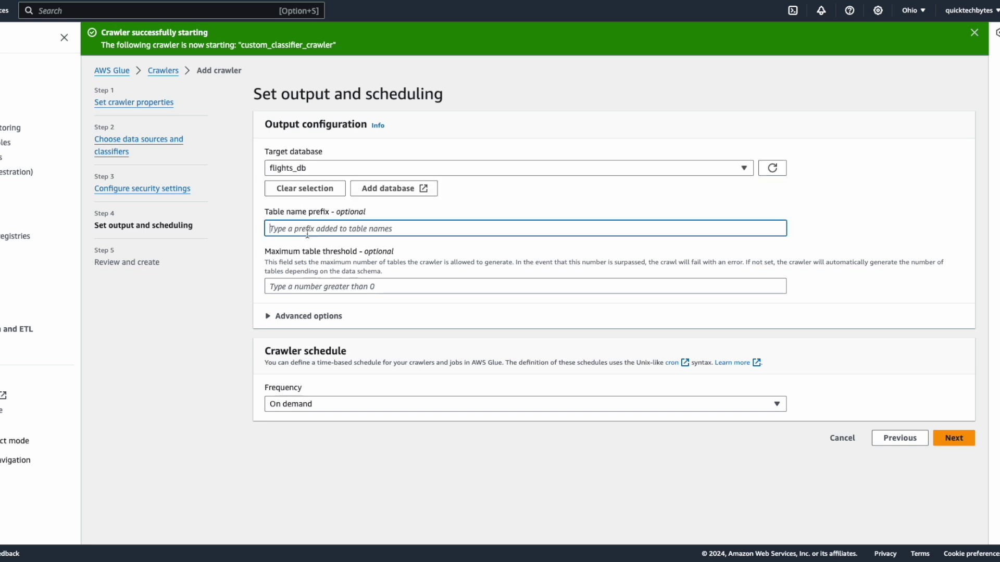
type("cc_v2_")
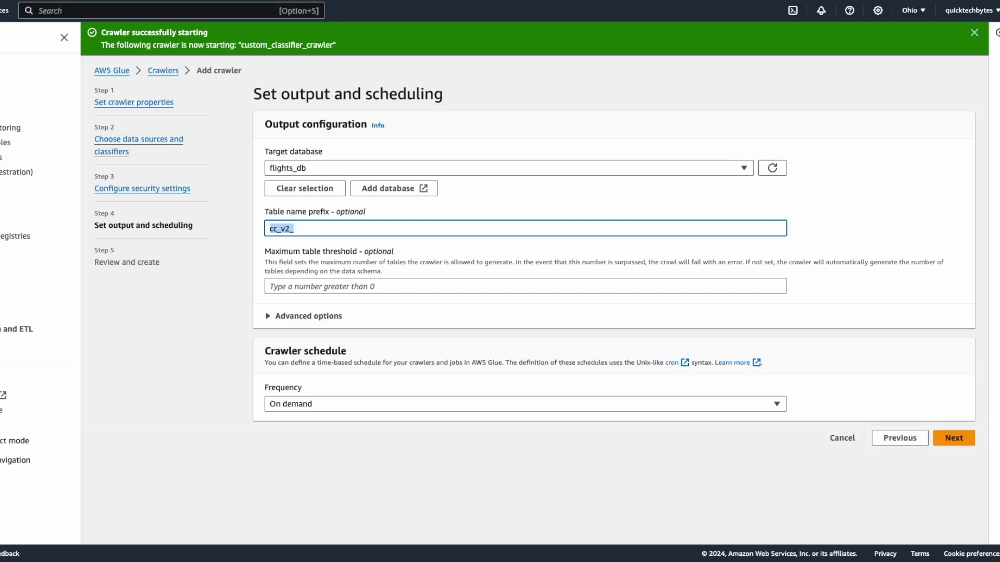
left_click(950, 443)
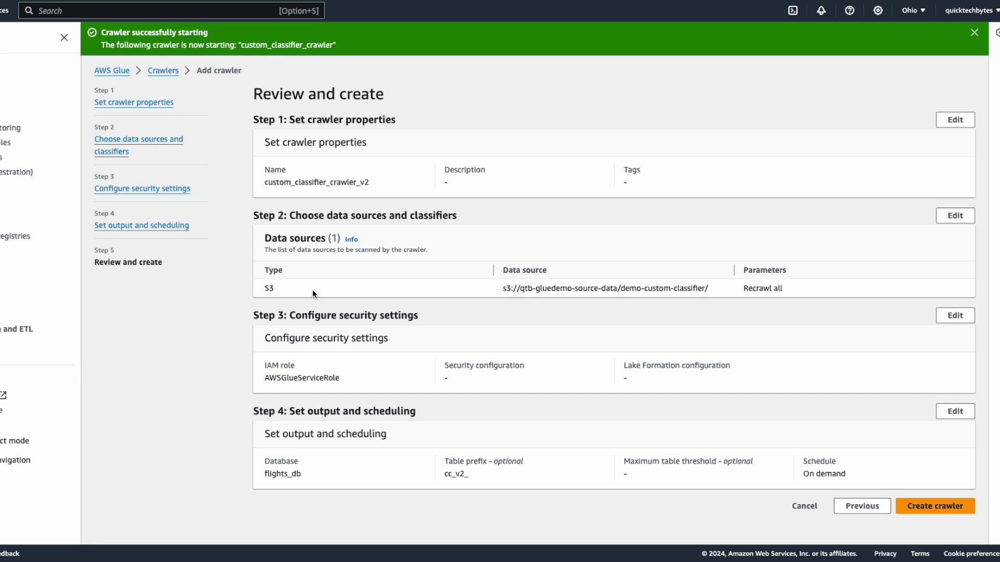
Review the data source, IAM role, database and table prefix in the summary and create the crawler.
left_click_drag(257, 289, 721, 289)
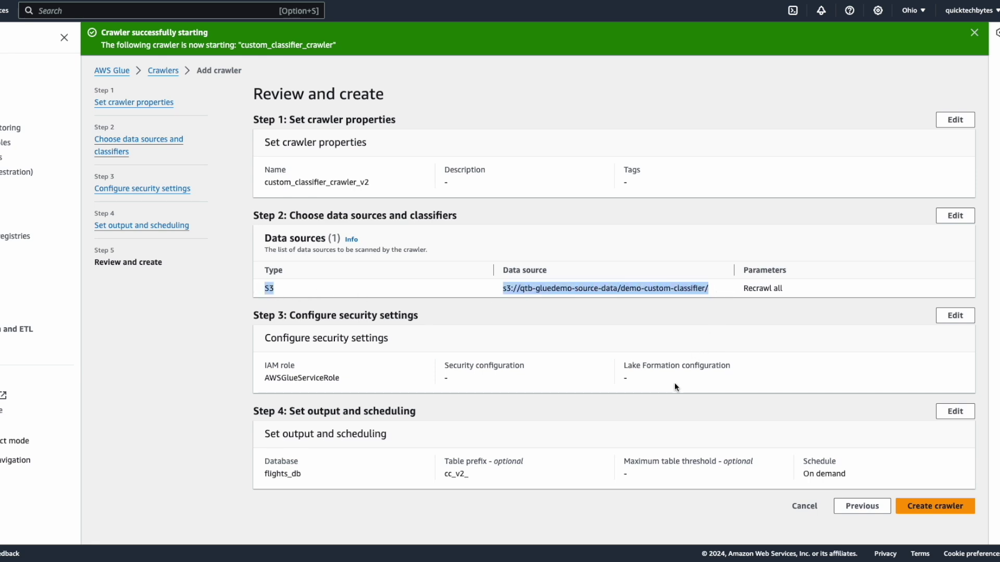
double_click(313, 378)
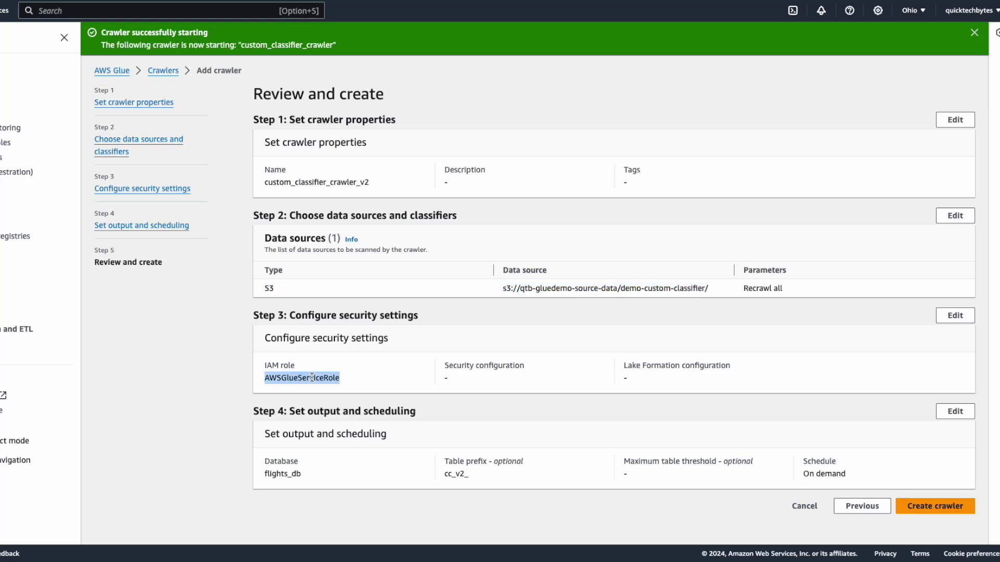
double_click(268, 475)
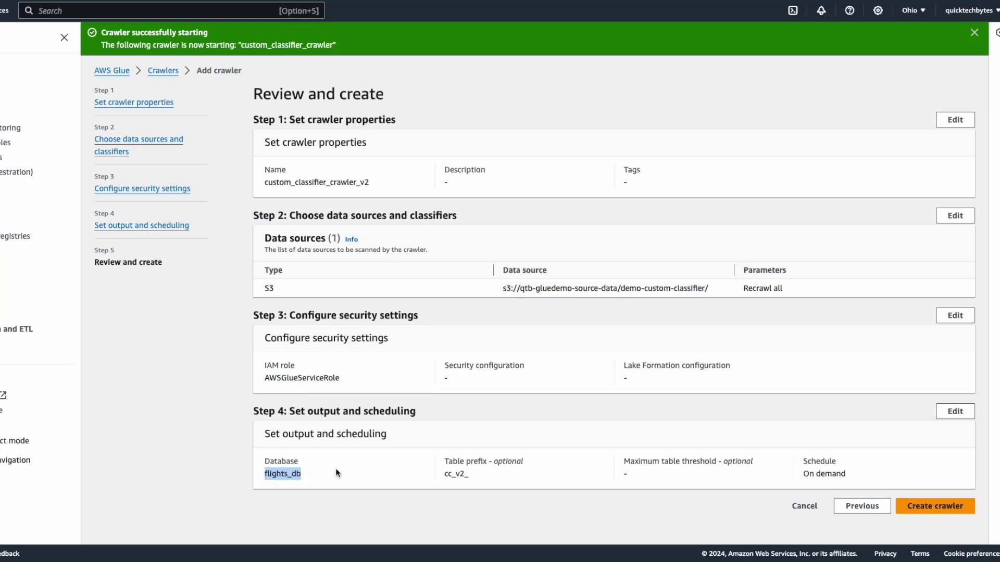
left_click(445, 476)
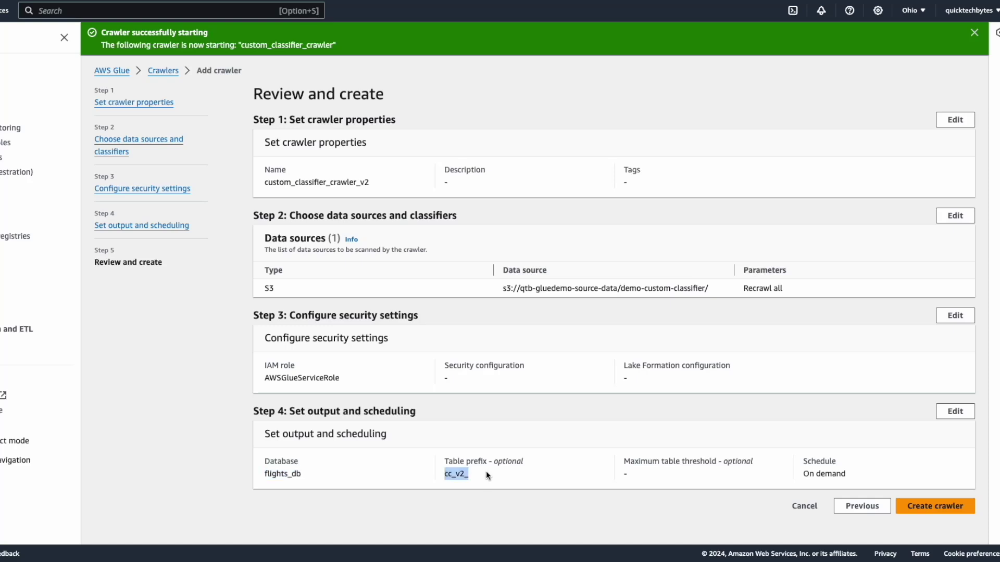
left_click(933, 510)
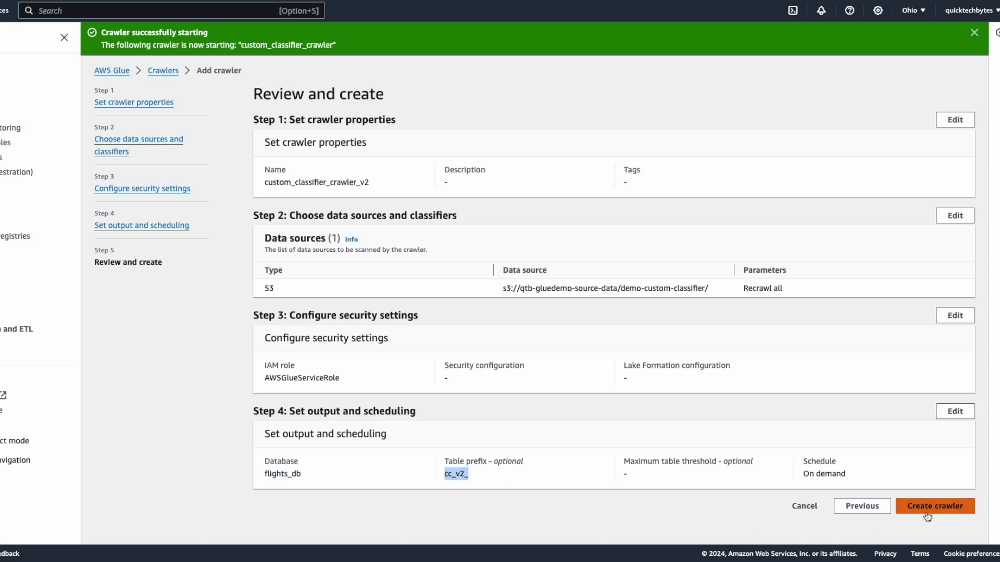
Assign the custom classifier csv_with_plus_delim to the custom_classifier_crawler_v2 crawler.
left_click(325, 296)
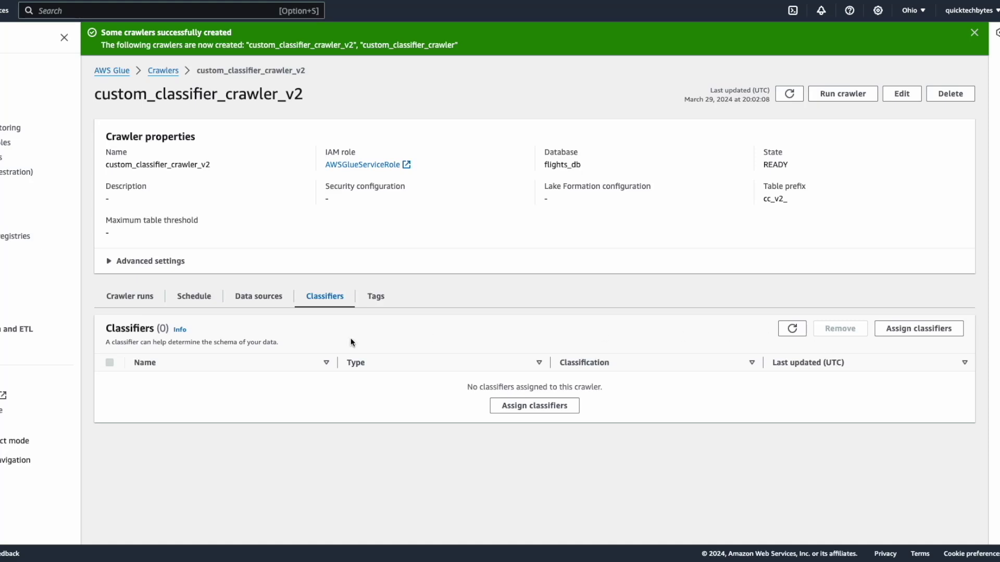
left_click(521, 407)
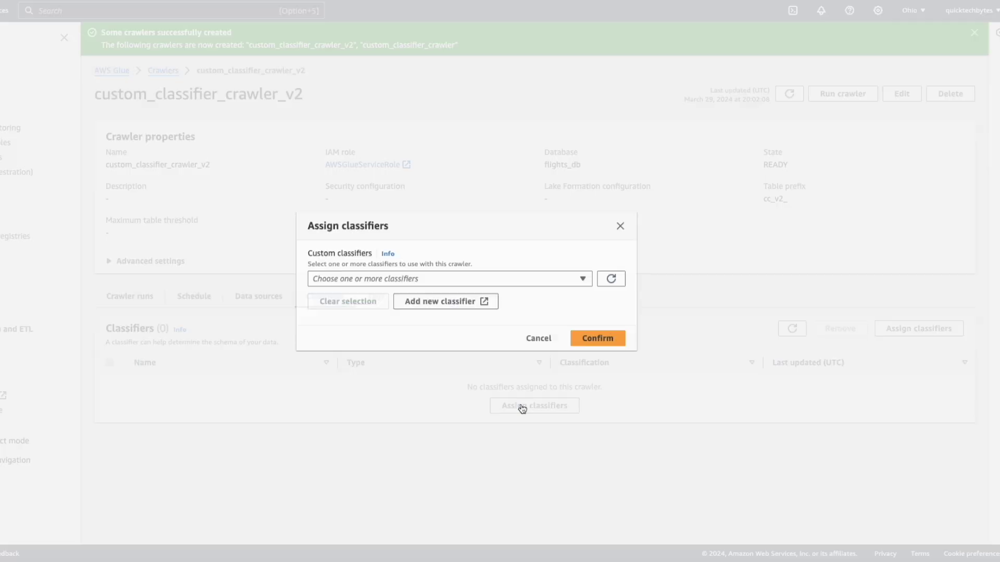
left_click(513, 279)
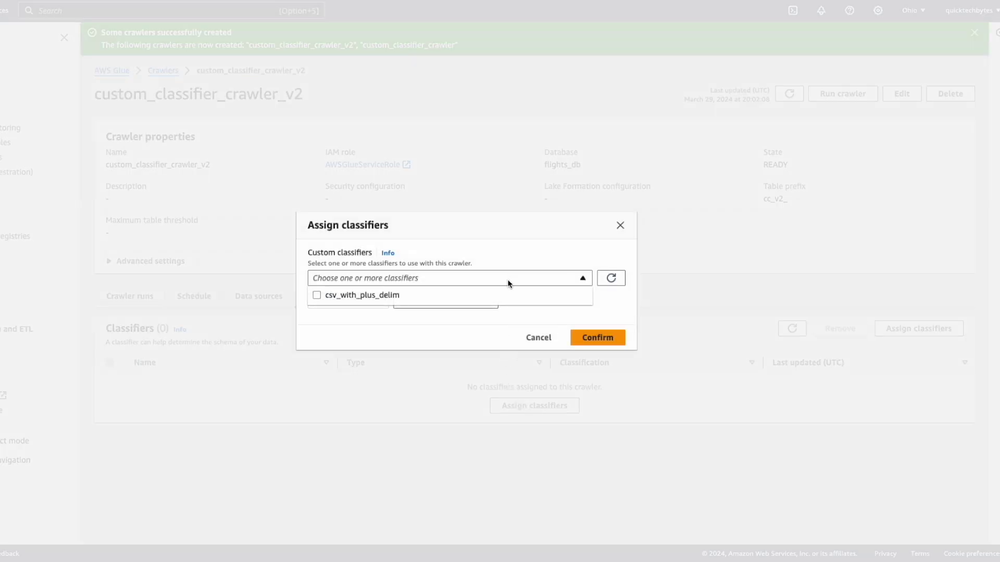
left_click(334, 303)
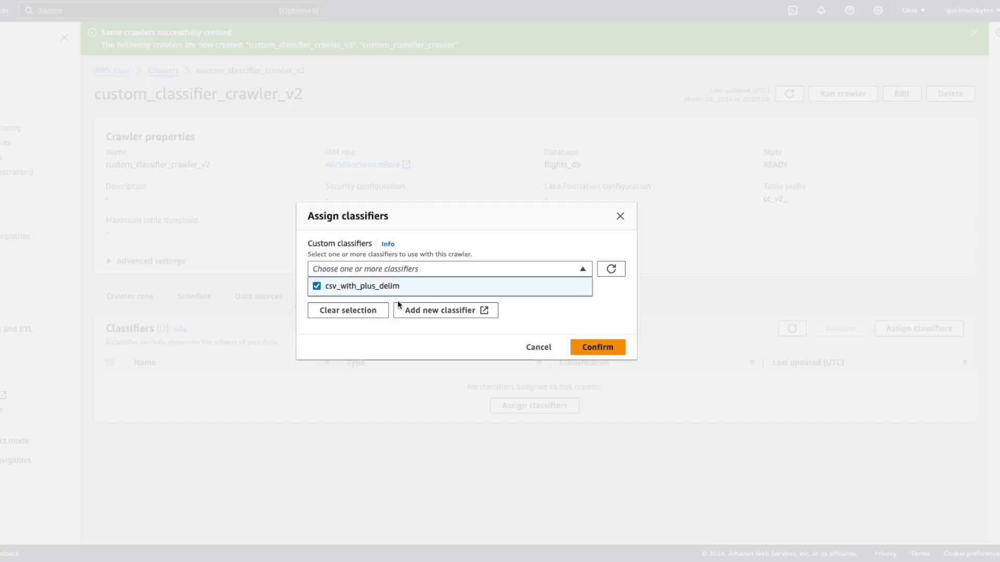
left_click(597, 350)
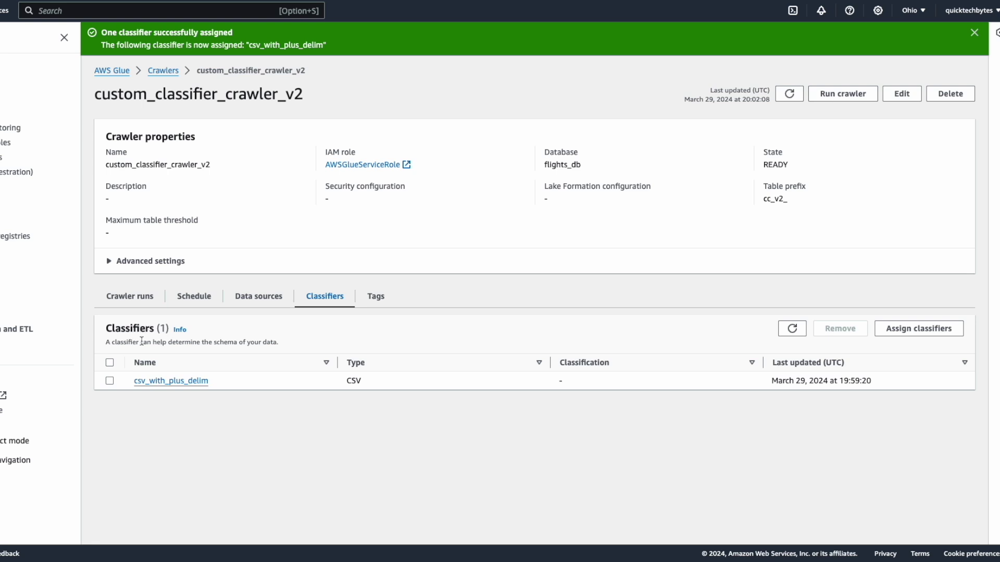
Check the classifier listed for custom_classifier_crawler_v2 and run the crawler.
left_click_drag(125, 385, 227, 391)
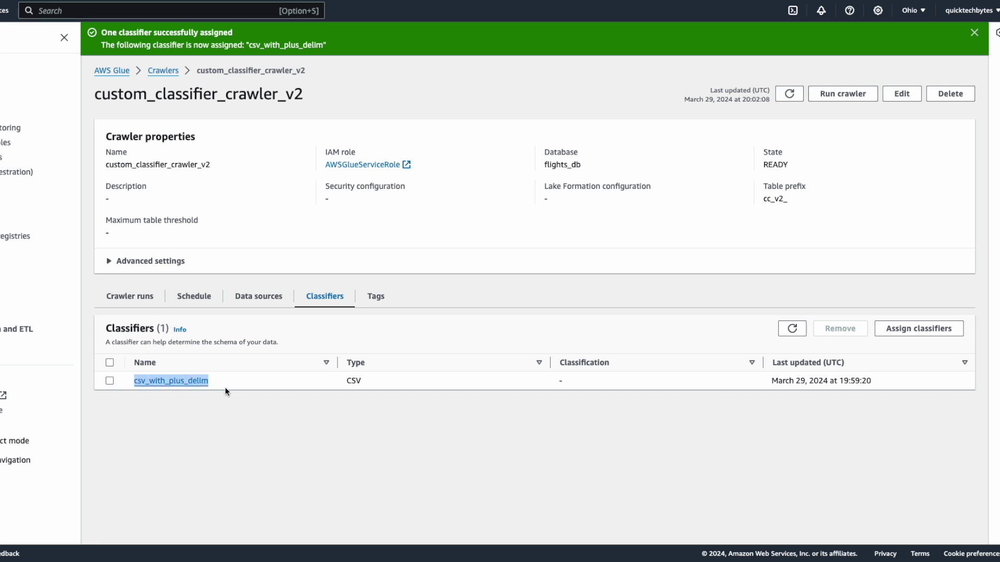
left_click(263, 397)
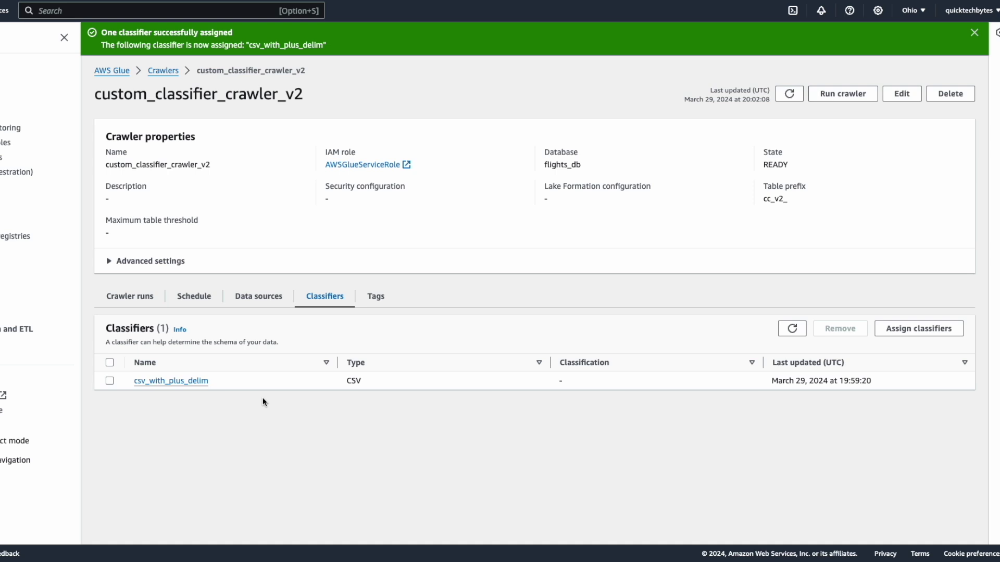
left_click(852, 101)
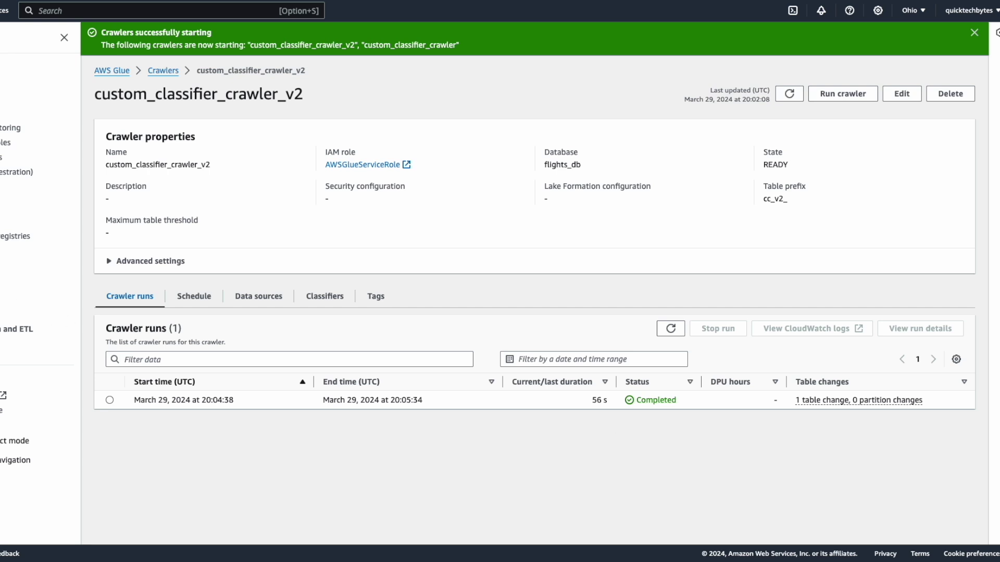
Refresh the Data Catalog tables and inspect the classification and schema of the cc_v2_demo_custom_classifier table.
left_click(5, 142)
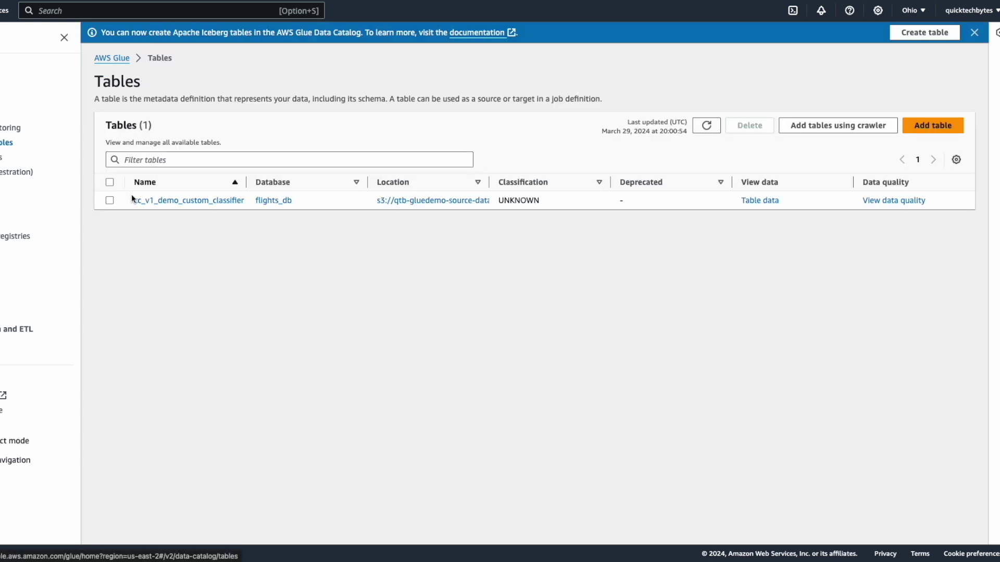
left_click(708, 127)
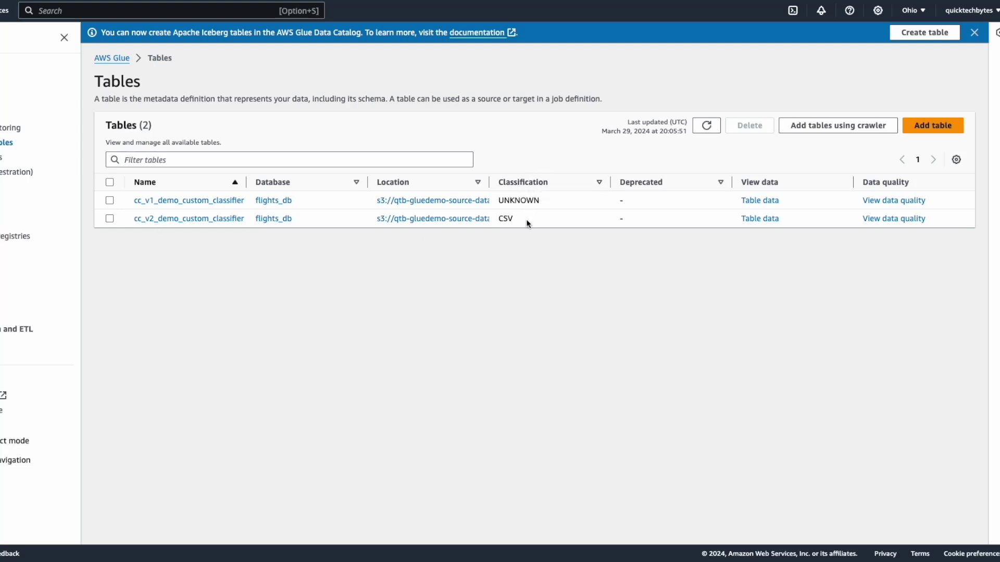
left_click_drag(497, 224, 525, 219)
left_click(195, 225)
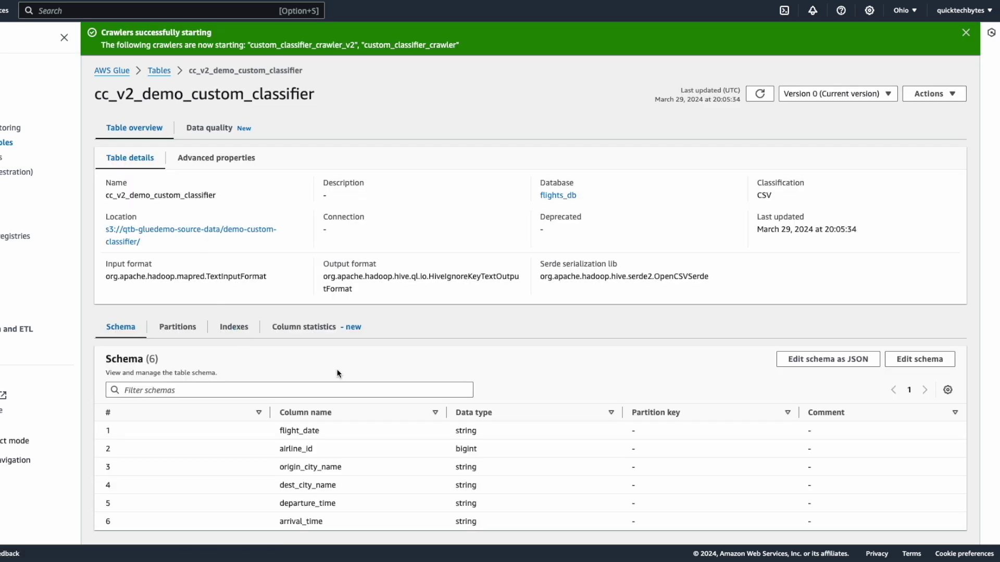